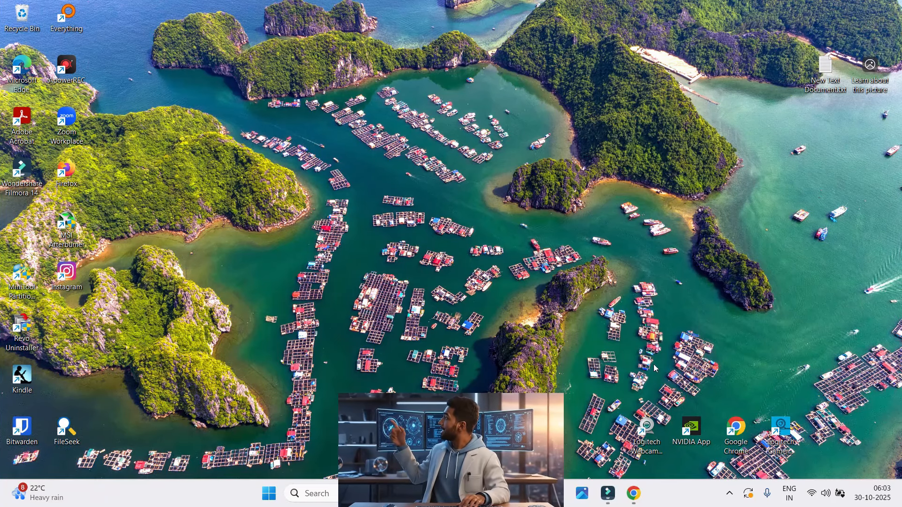
Open Google Chrome and go to google.com
{"action": "left_click", "coordinate": [639, 502]}
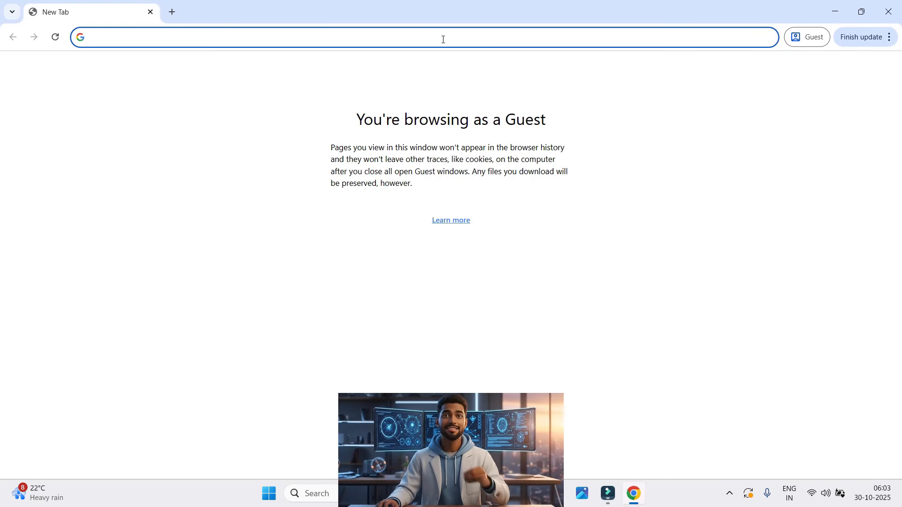
{"action": "type", "text": "googl"}
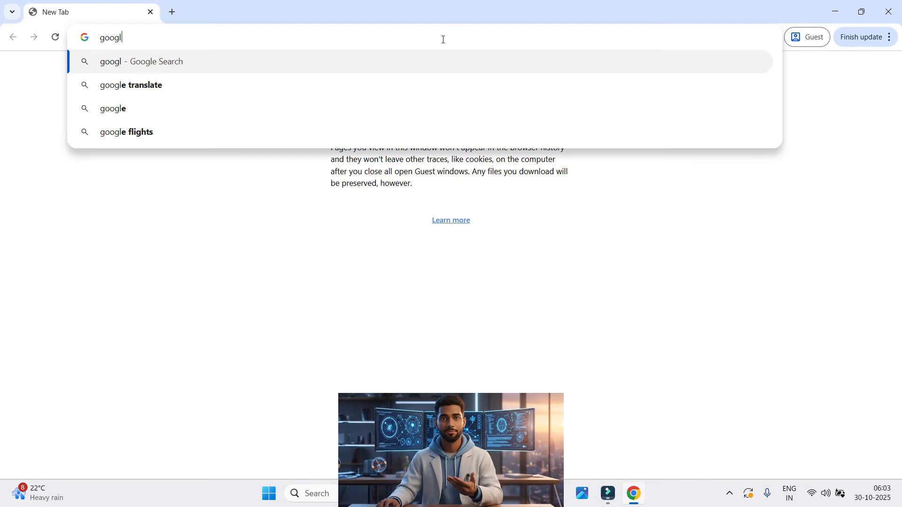
{"action": "type", "text": "e.com"}
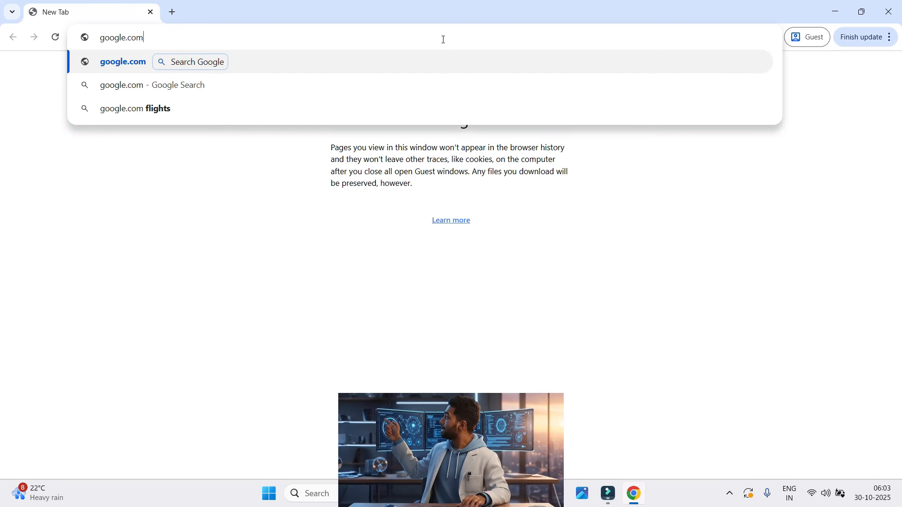
{"action": "key", "text": "Return"}
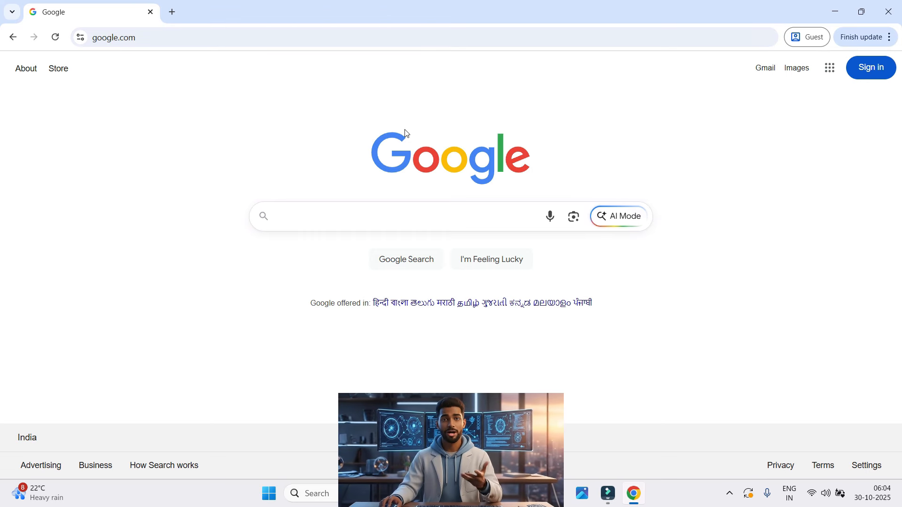
Search Google for Clipchamp and open the official Microsoft Clipchamp online video editor site
{"action": "left_click", "coordinate": [391, 212]}
{"action": "type", "text": "Clip"}
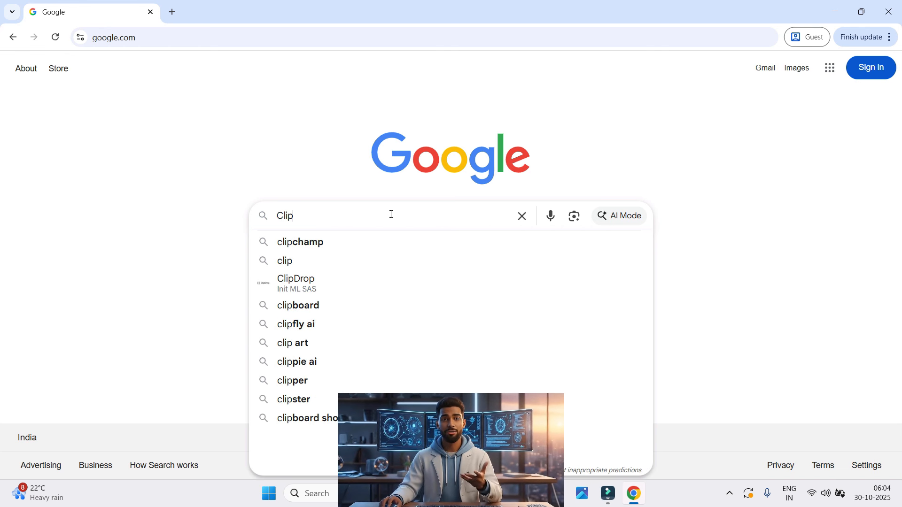
{"action": "type", "text": " Ch"}
{"action": "key", "text": "Down"}
{"action": "key", "text": "Return"}
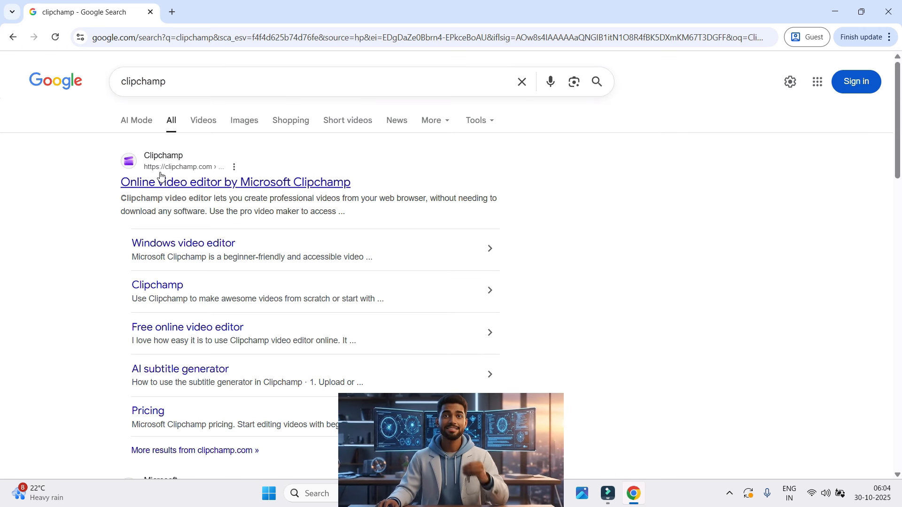
{"action": "left_click", "coordinate": [182, 188]}
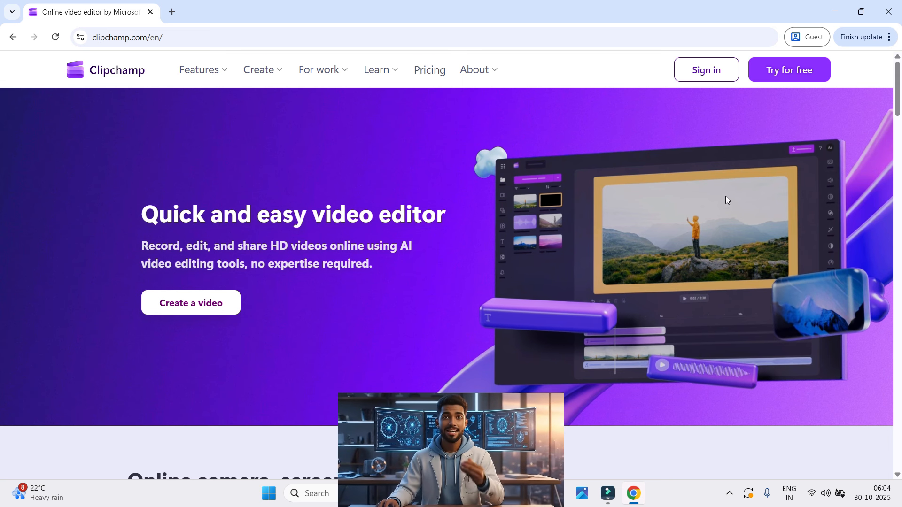
Start signing in to Clipchamp with a Microsoft account and enter the account's e-mail address
{"action": "left_click", "coordinate": [713, 77]}
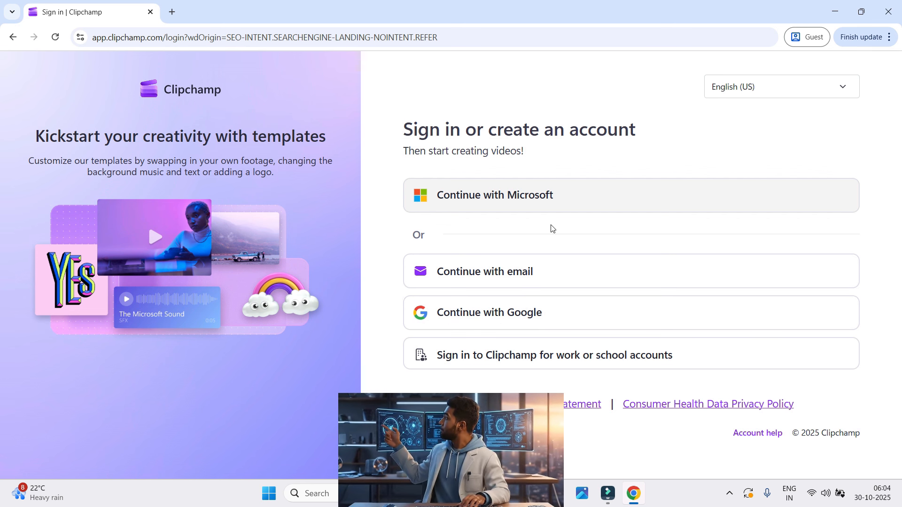
{"action": "left_click", "coordinate": [508, 208]}
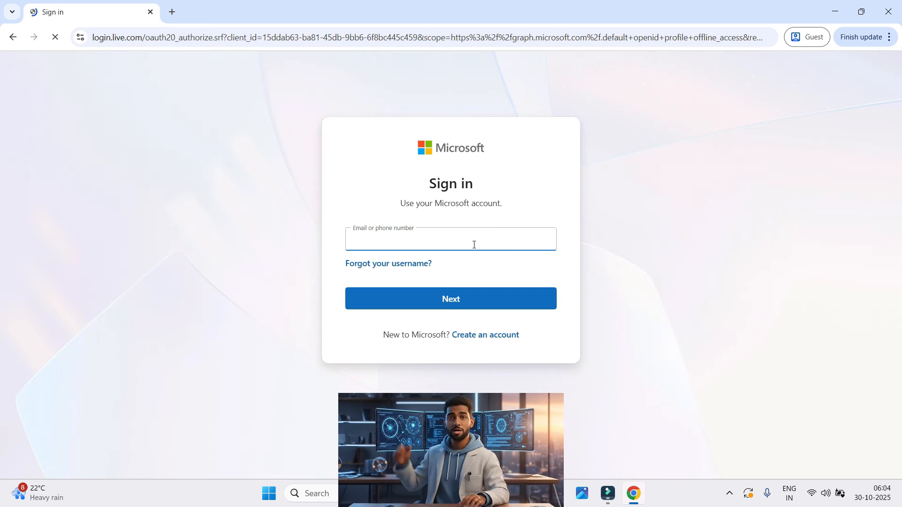
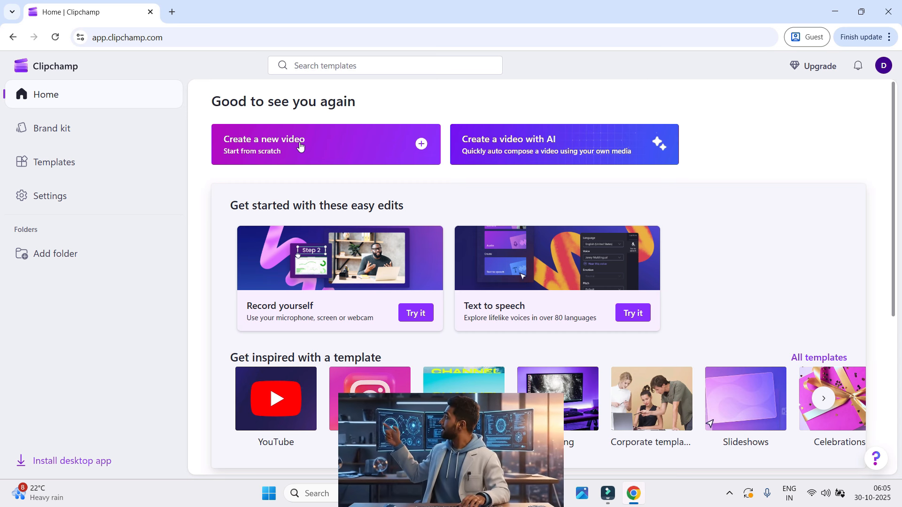
Create a new video from scratch and add a text-to-speech clip to its timeline
{"action": "left_click", "coordinate": [300, 148]}
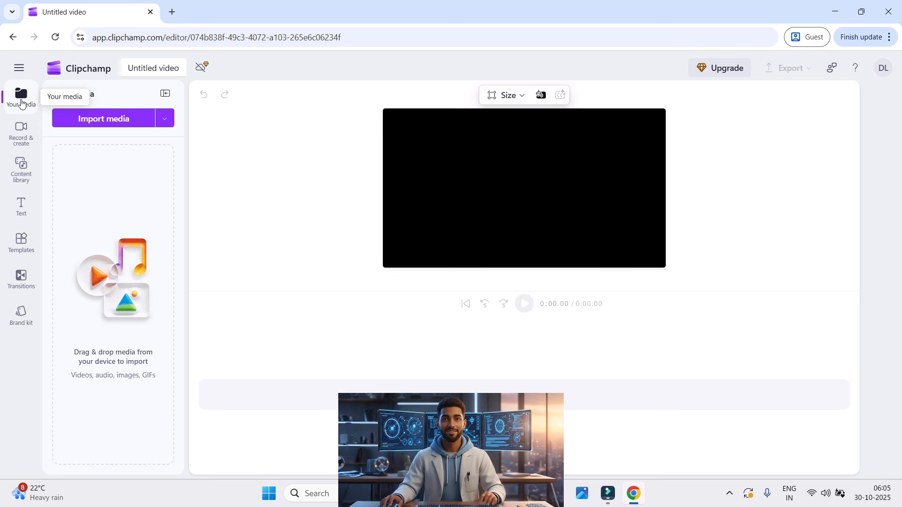
{"action": "left_click", "coordinate": [20, 136]}
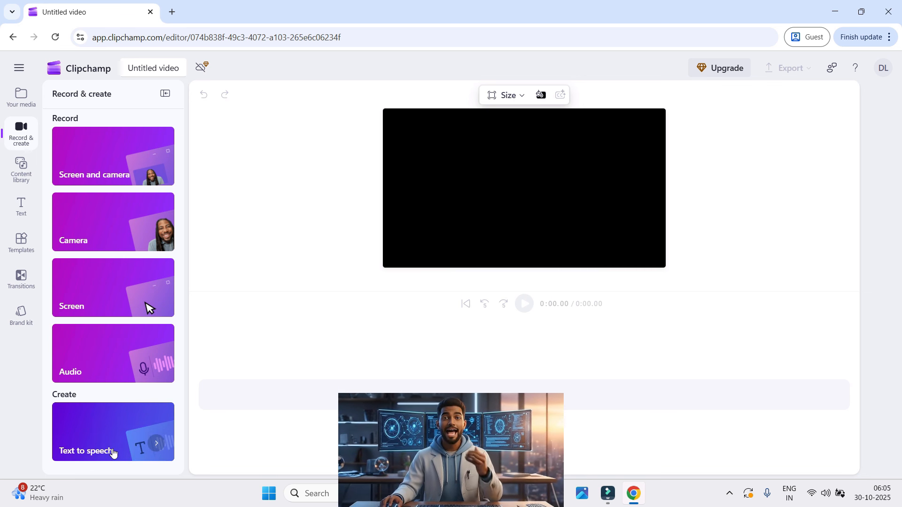
{"action": "left_click", "coordinate": [120, 434]}
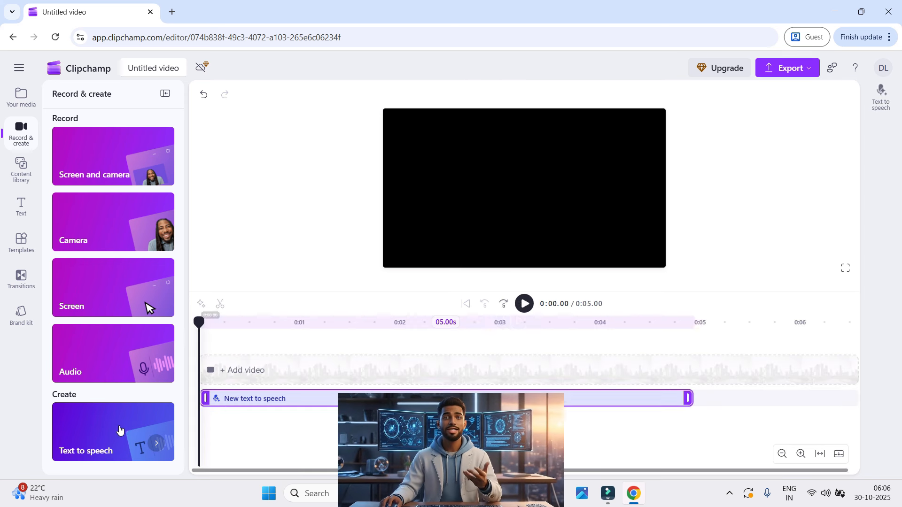
Enter "Este es un ejemplo" as the text-to-speech text and set the language to Detect language
{"action": "left_click", "coordinate": [760, 308]}
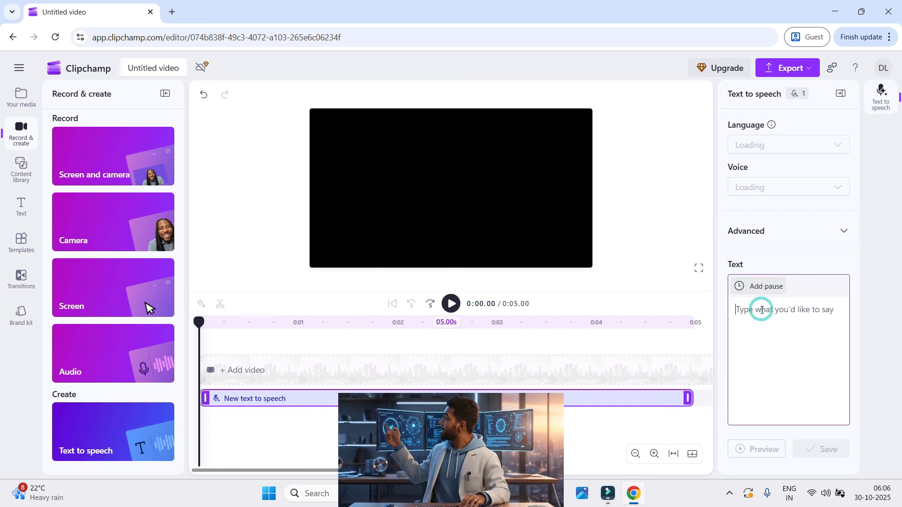
{"action": "type", "text": "d"}
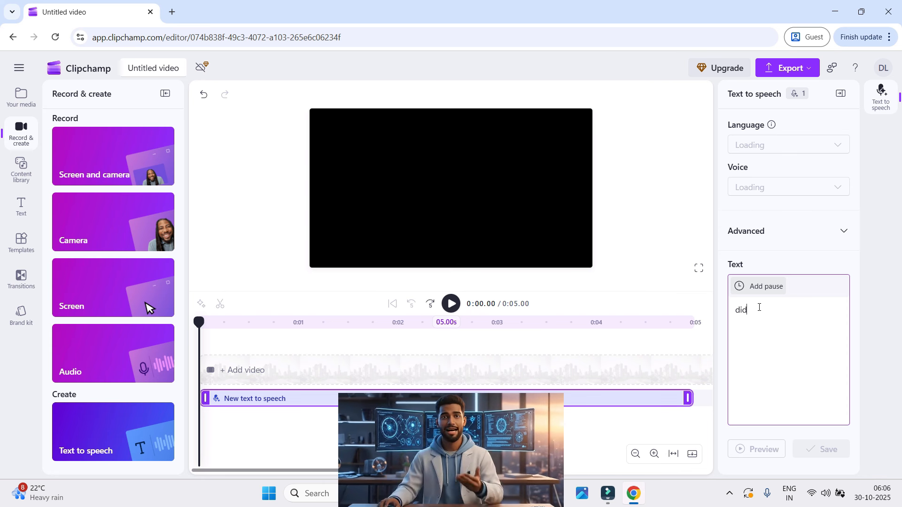
{"action": "type", "text": "id"}
{"action": "key", "text": "BackSpace"}
{"action": "key", "text": "BackSpace"}
{"action": "key", "text": "BackSpace"}
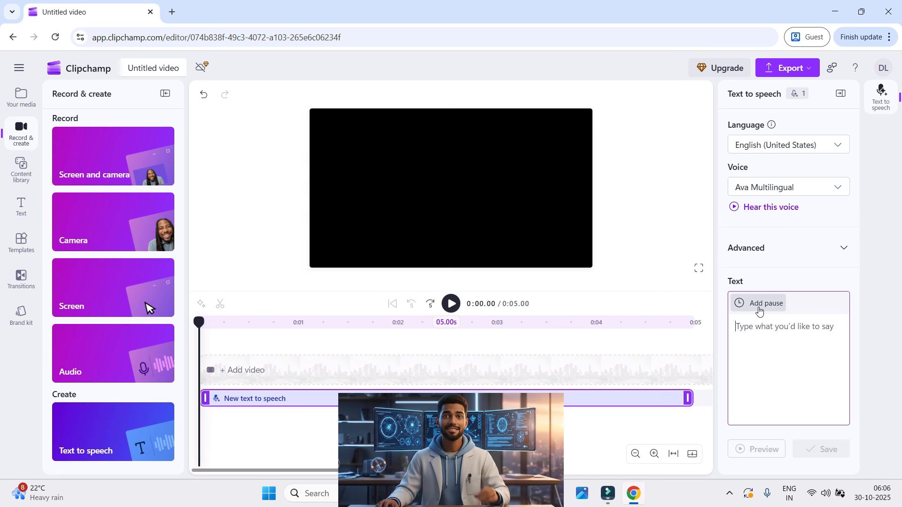
{"action": "type", "text": "Este es un ejemplo"}
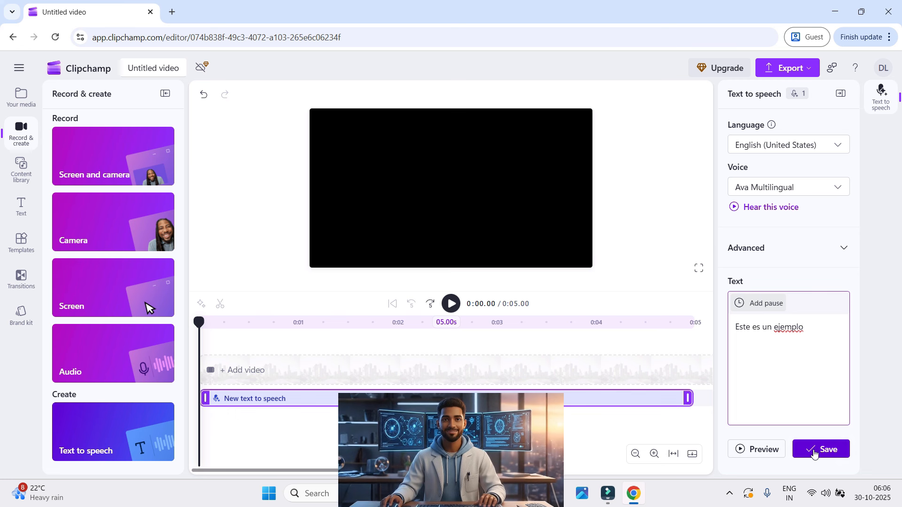
{"action": "left_click", "coordinate": [839, 151]}
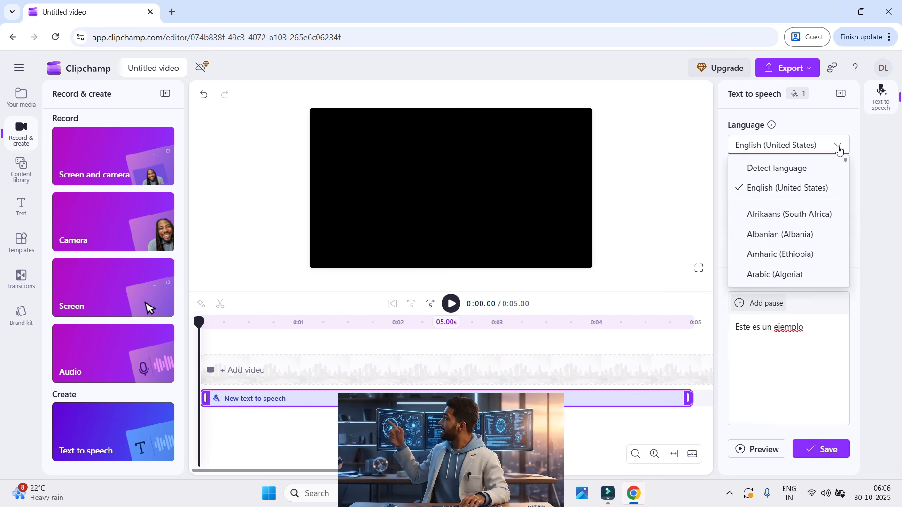
{"action": "left_click", "coordinate": [780, 170]}
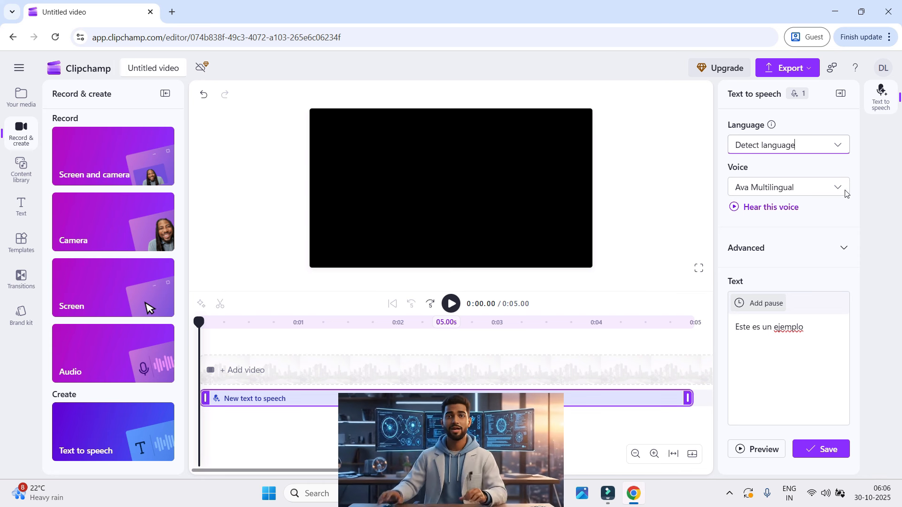
Examine the multilingual voices and their descriptions available for the text-to-speech clip
{"action": "left_click", "coordinate": [839, 188]}
{"action": "scroll", "coordinate": [820, 240], "scroll_direction": "down", "scroll_amount": 1}
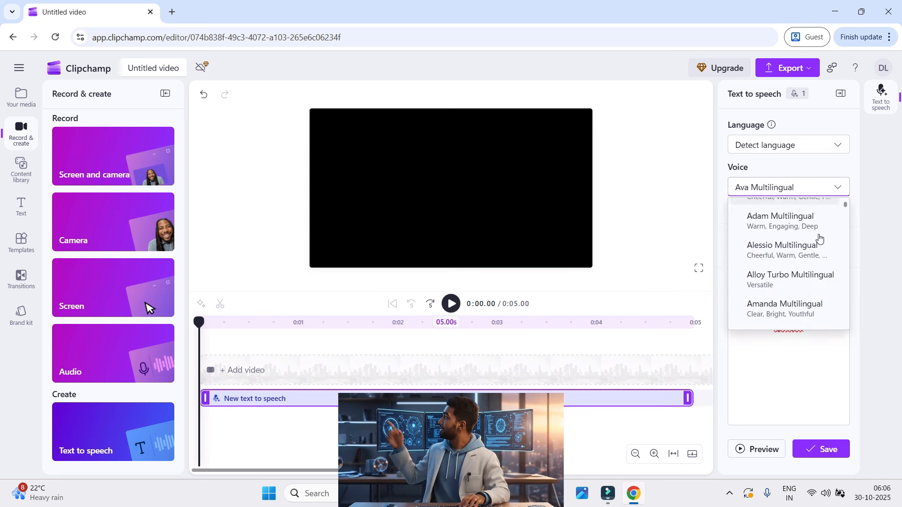
{"action": "scroll", "coordinate": [820, 240], "scroll_direction": "down", "scroll_amount": 3}
{"action": "scroll", "coordinate": [753, 234], "scroll_direction": "up", "scroll_amount": 4}
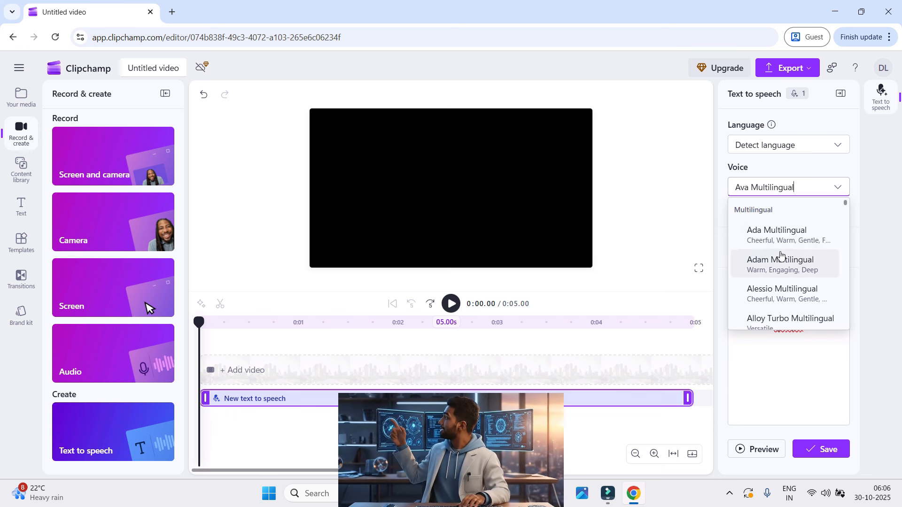
{"action": "scroll", "coordinate": [783, 254], "scroll_direction": "down", "scroll_amount": 4}
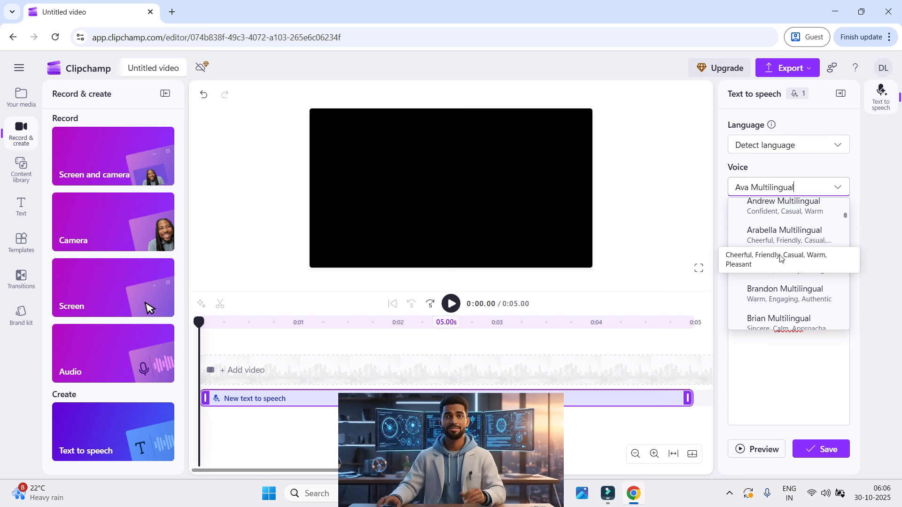
{"action": "scroll", "coordinate": [784, 249], "scroll_direction": "down", "scroll_amount": 2}
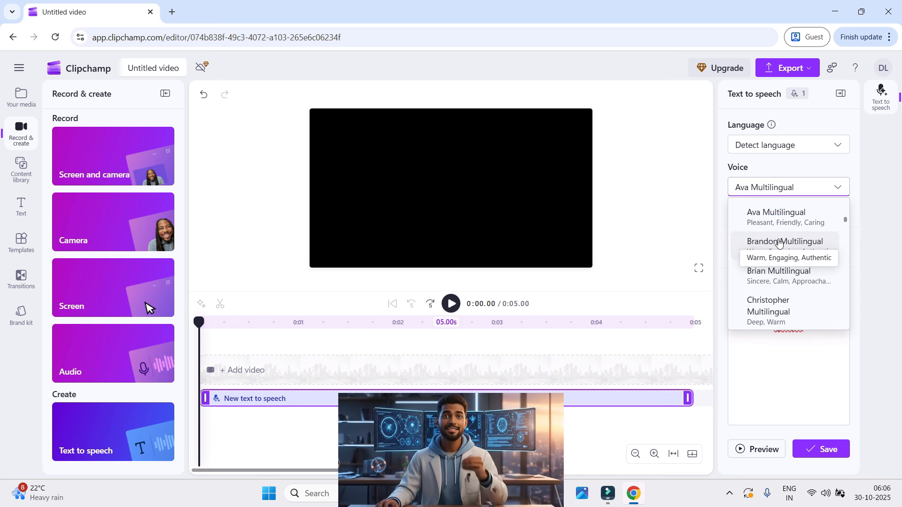
{"action": "scroll", "coordinate": [783, 237], "scroll_direction": "up", "scroll_amount": 5}
{"action": "scroll", "coordinate": [785, 242], "scroll_direction": "down", "scroll_amount": 5}
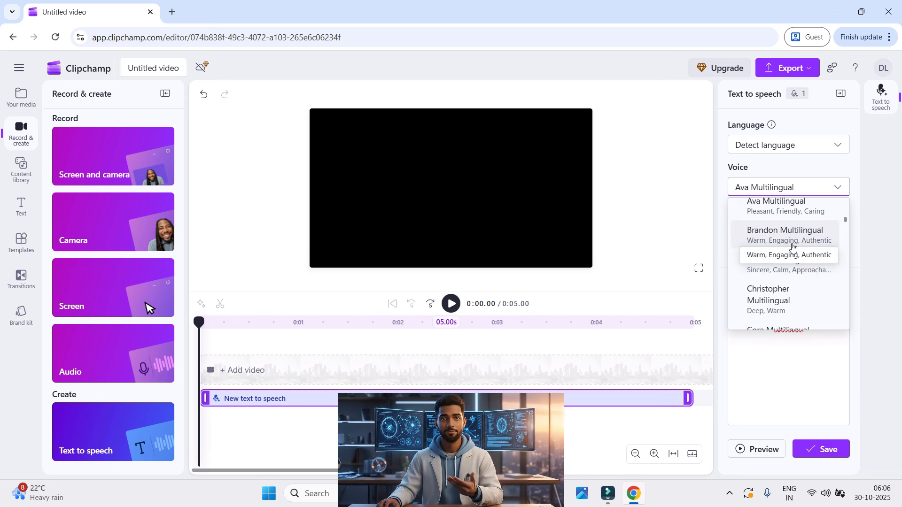
{"action": "scroll", "coordinate": [797, 247], "scroll_direction": "down", "scroll_amount": 6}
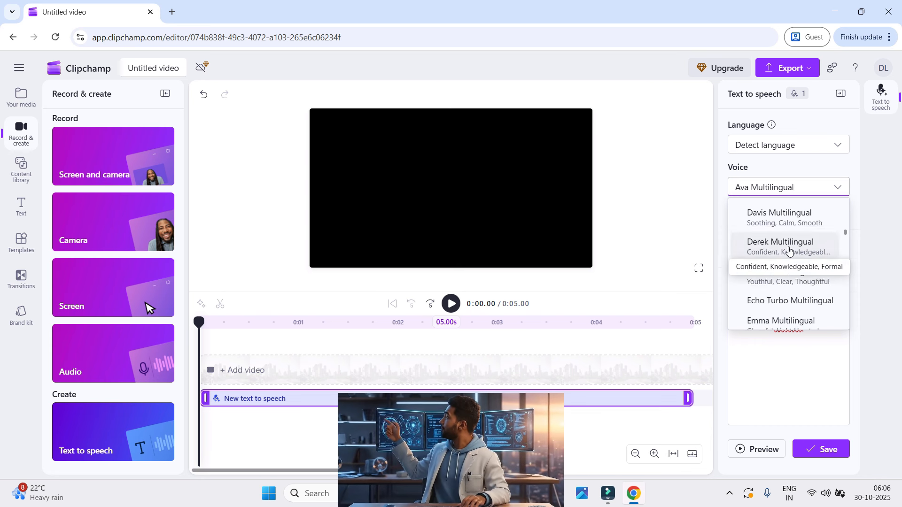
{"action": "left_click", "coordinate": [838, 186]}
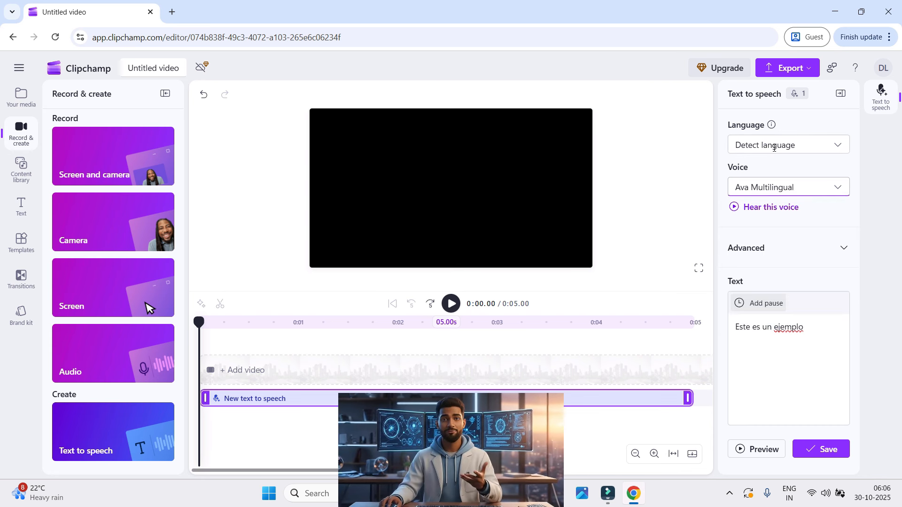
Save the "Este es un ejemplo" speech clip to the timeline and play it back
{"action": "left_click", "coordinate": [801, 342]}
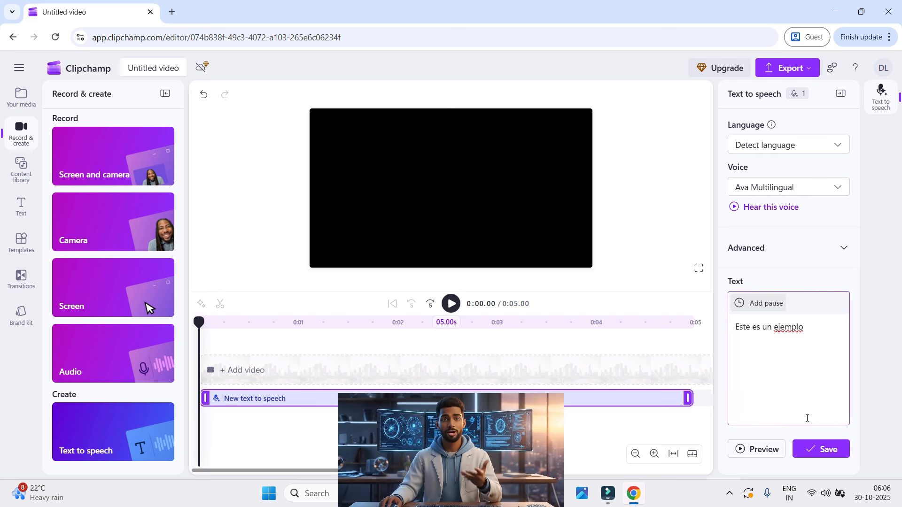
{"action": "left_click", "coordinate": [825, 450]}
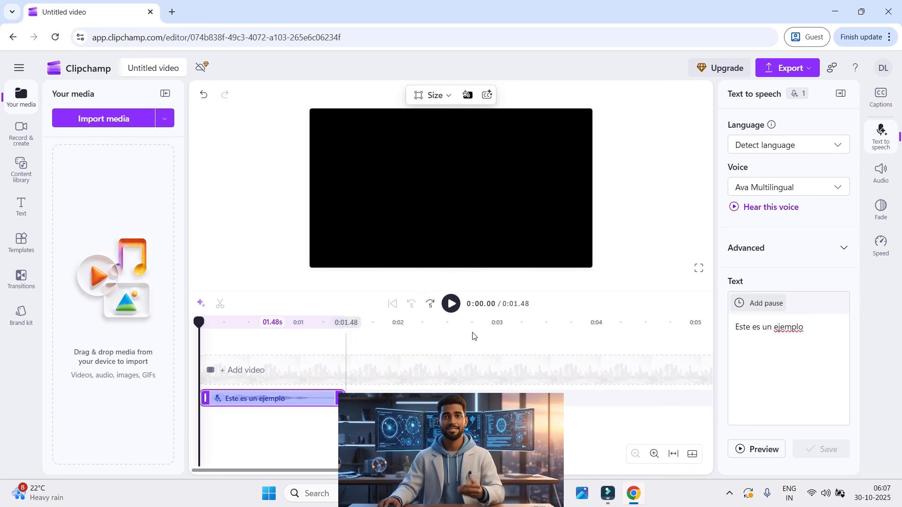
{"action": "left_click", "coordinate": [451, 305]}
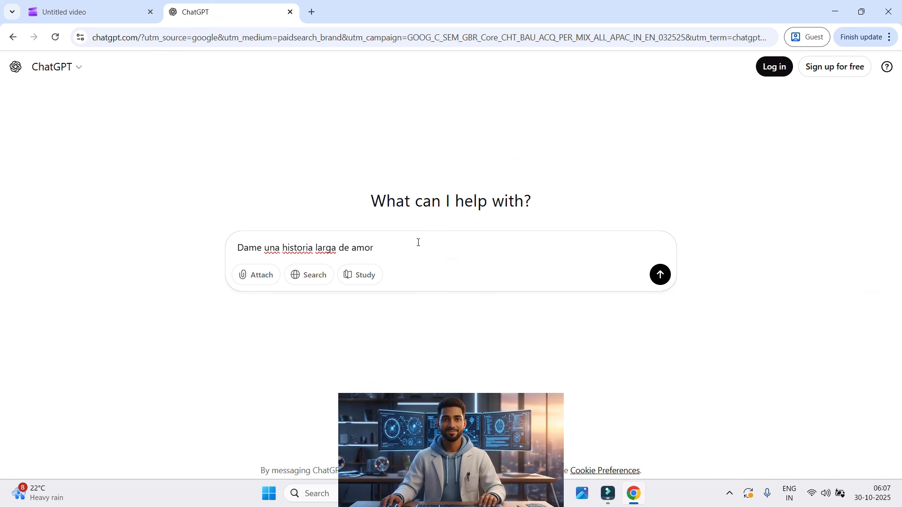
Submit the prompt "Dame una historia larga de amor" to ChatGPT and copy the story's first two paragraphs
{"action": "key", "text": "Return"}
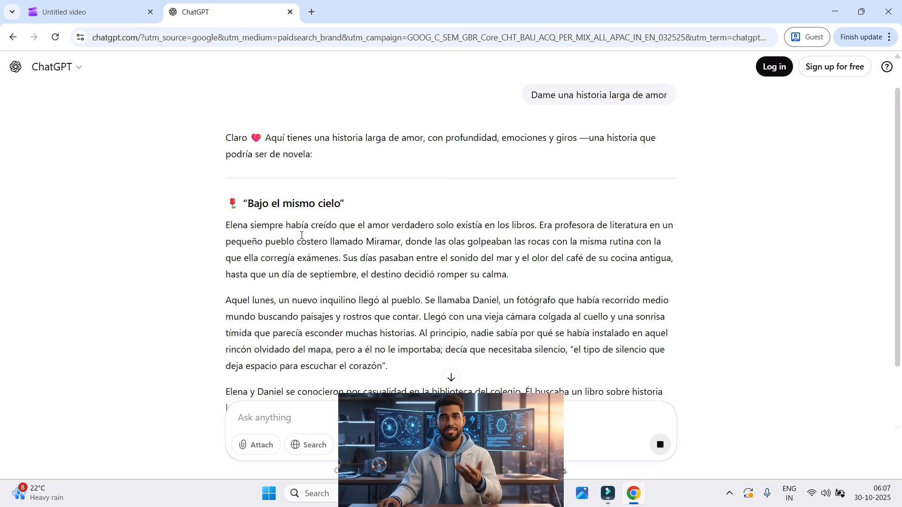
{"action": "scroll", "coordinate": [301, 235], "scroll_direction": "down", "scroll_amount": 2}
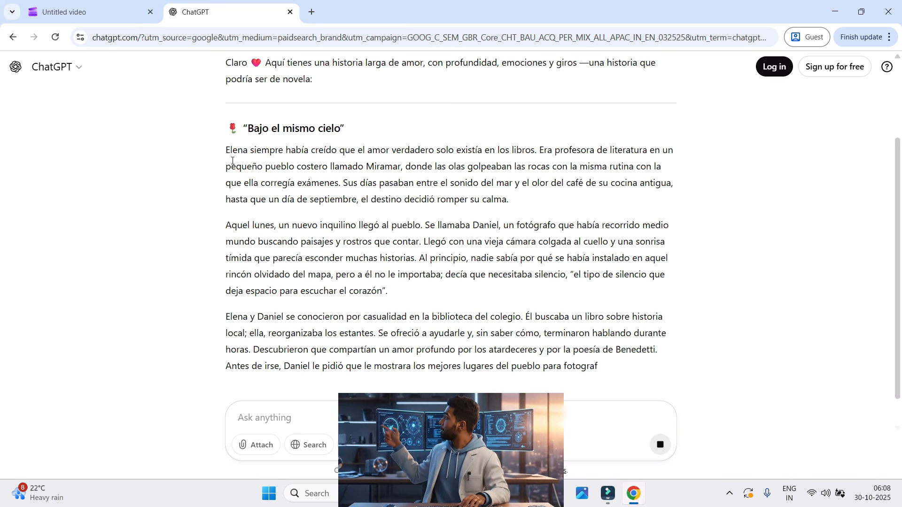
{"action": "left_click_drag", "start_coordinate": [227, 149], "coordinate": [396, 291]}
{"action": "right_click", "coordinate": [367, 260]}
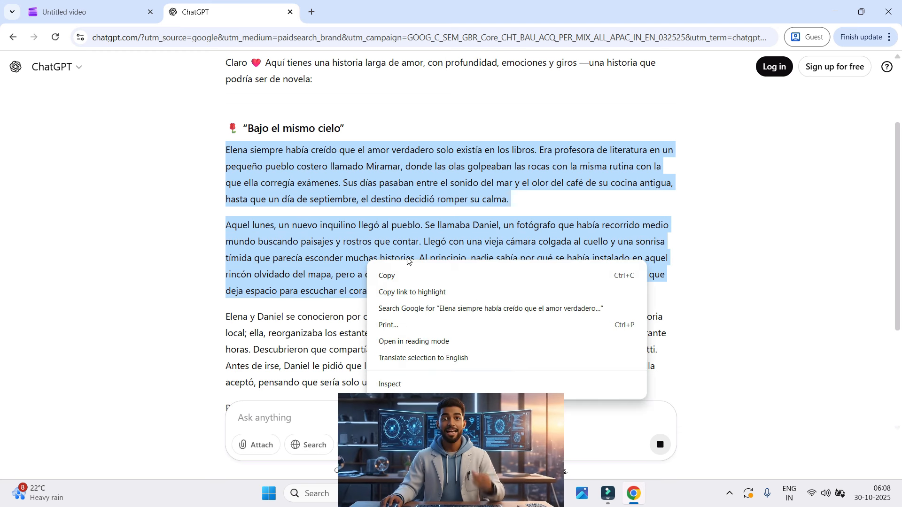
{"action": "left_click", "coordinate": [409, 275]}
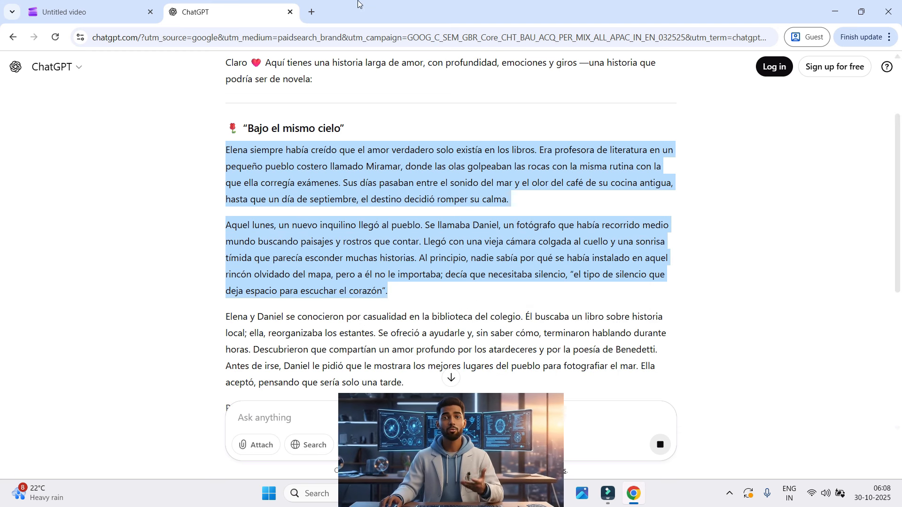
Switch to Clipchamp and replace the text-to-speech text "Este es un ejemplo" with the copied story paragraphs
{"action": "left_click", "coordinate": [103, 13]}
{"action": "left_click", "coordinate": [783, 328]}
{"action": "triple_click", "coordinate": [784, 332]}
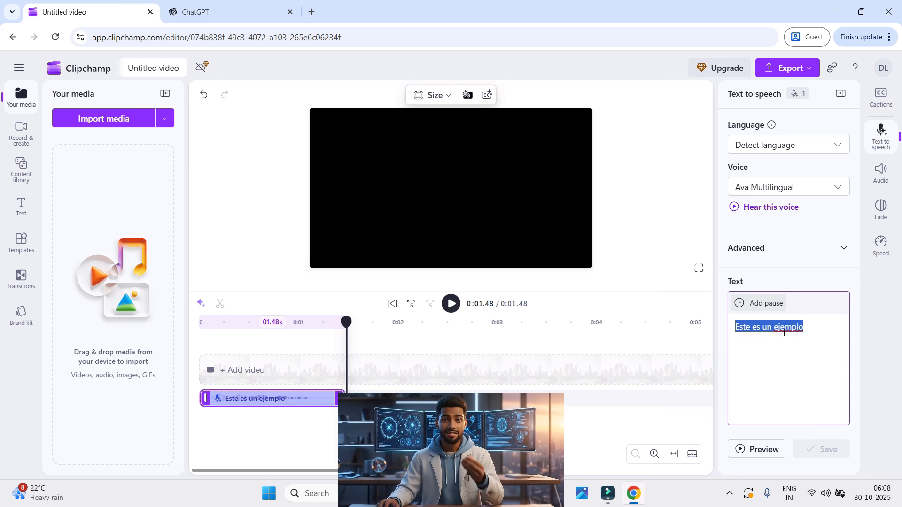
{"action": "key", "text": "ctrl+v"}
{"action": "scroll", "coordinate": [807, 310], "scroll_direction": "up", "scroll_amount": 5}
{"action": "scroll", "coordinate": [807, 311], "scroll_direction": "down", "scroll_amount": 3}
{"action": "scroll", "coordinate": [807, 311], "scroll_direction": "down", "scroll_amount": 3}
{"action": "scroll", "coordinate": [808, 308], "scroll_direction": "up", "scroll_amount": 4}
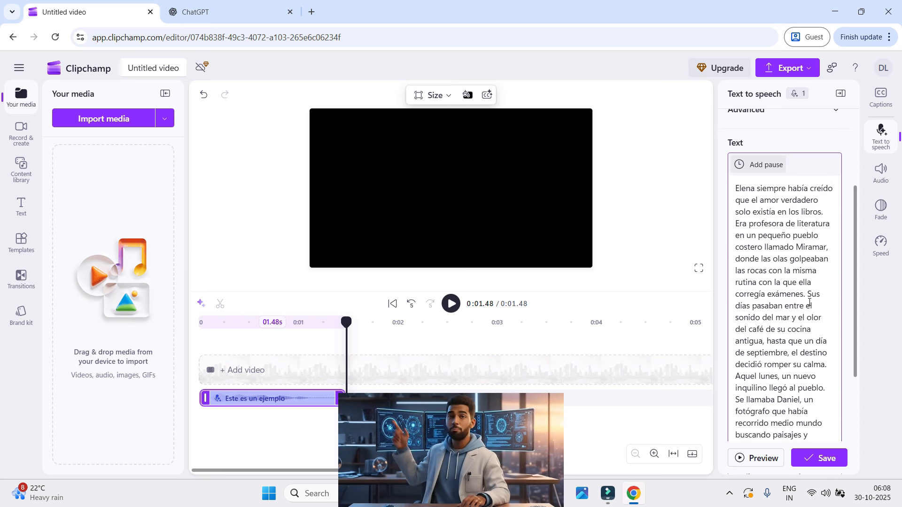
Insert a line break after "decidió romper su calma." in the speech text and add a 0.4s pause there
{"action": "left_click", "coordinate": [833, 367]}
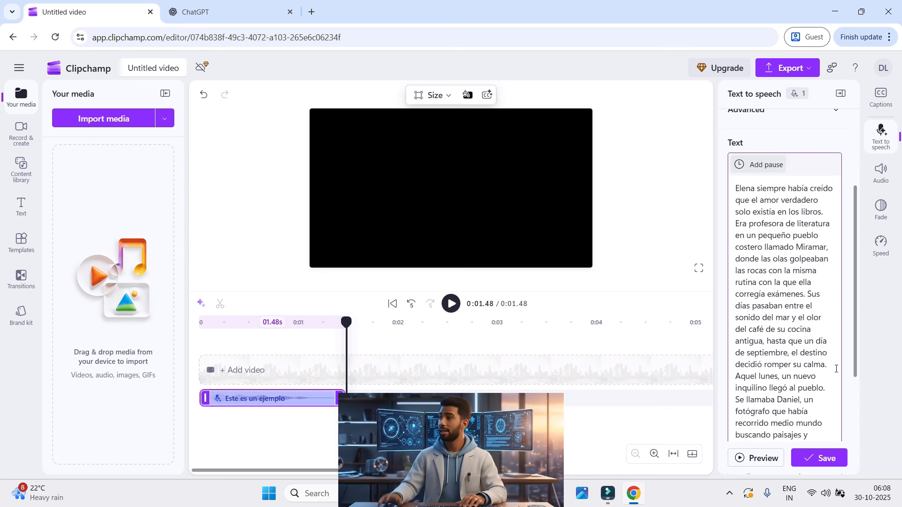
{"action": "key", "text": "Return"}
{"action": "scroll", "coordinate": [808, 342], "scroll_direction": "up", "scroll_amount": 3}
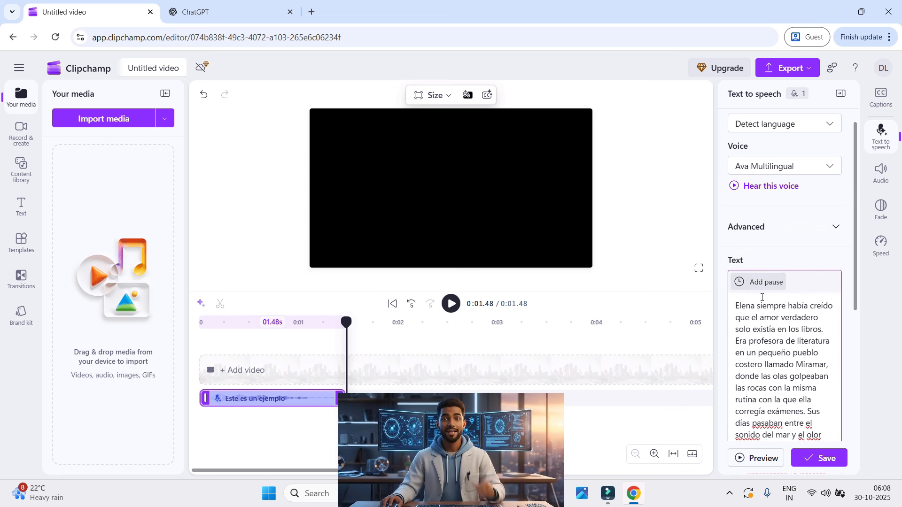
{"action": "scroll", "coordinate": [759, 285], "scroll_direction": "down", "scroll_amount": 3}
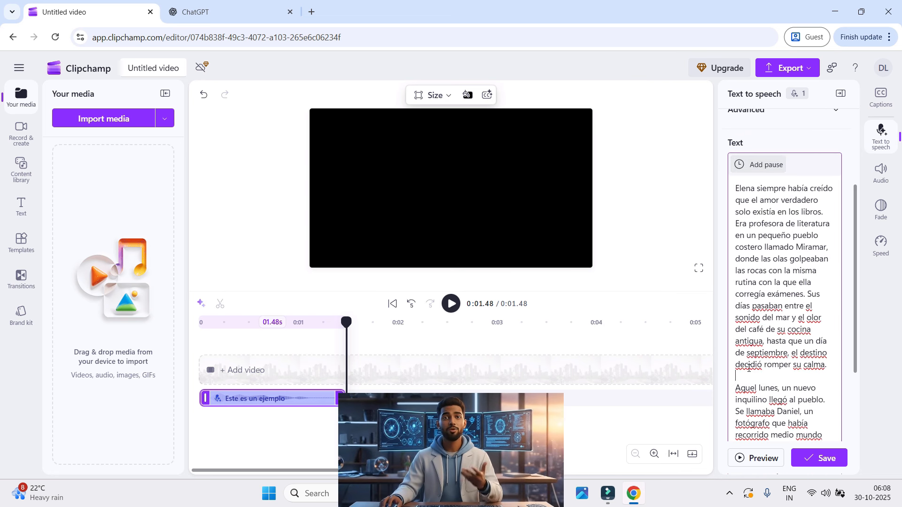
{"action": "left_click", "coordinate": [751, 165]}
{"action": "left_click", "coordinate": [750, 376]}
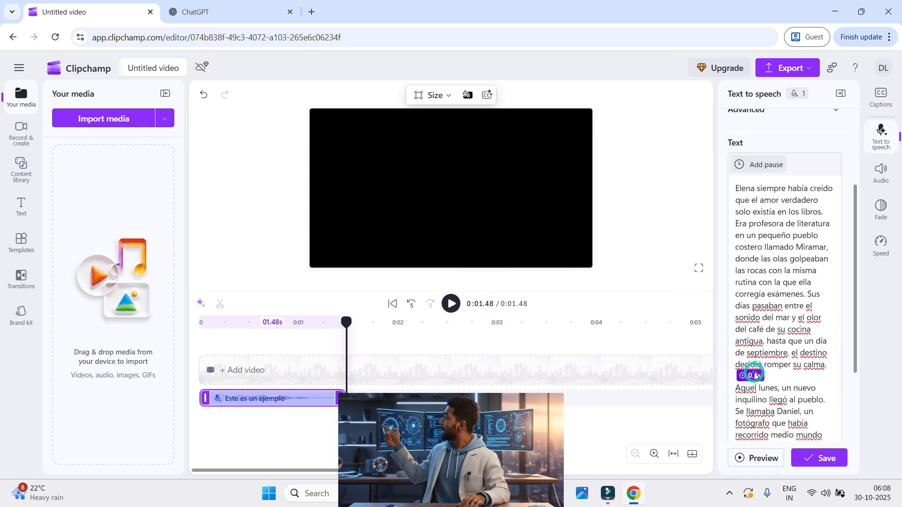
{"action": "left_click", "coordinate": [748, 358]}
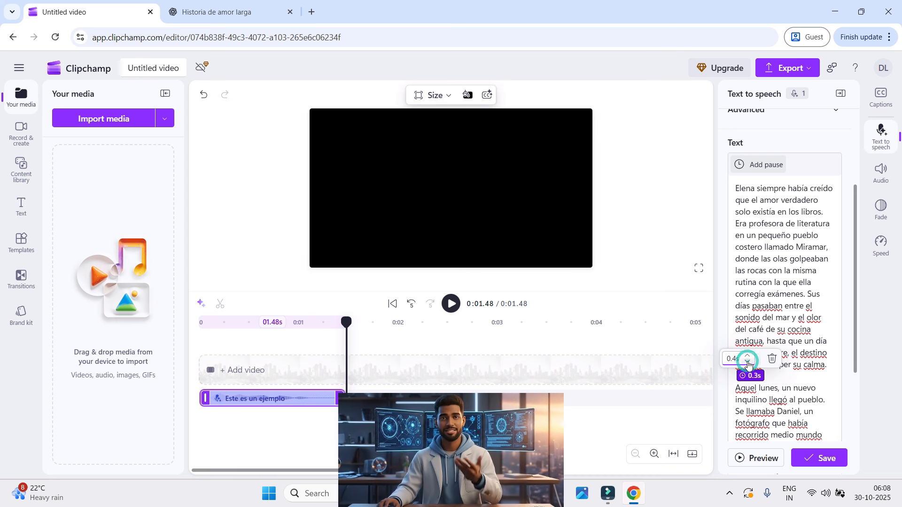
{"action": "left_click", "coordinate": [784, 381]}
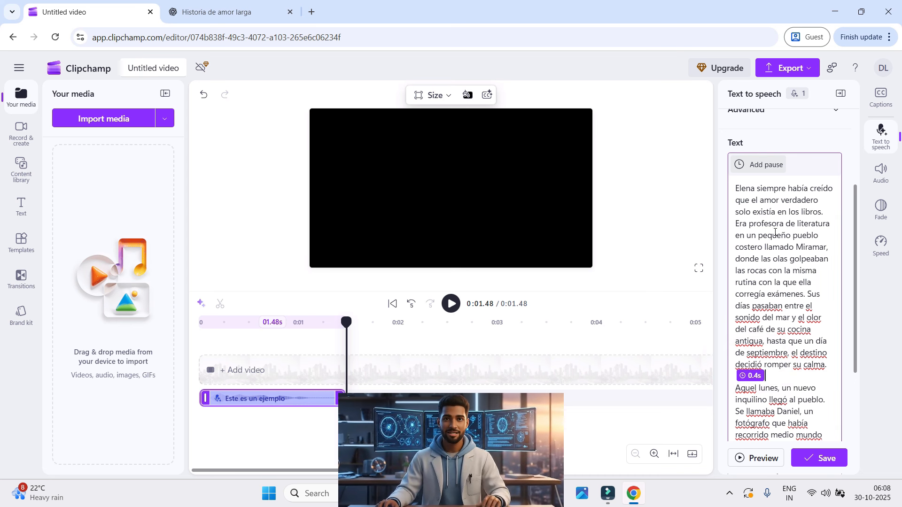
Add a 0.1s pause after the sentence ending "solo existía en los libros." in the speech text
{"action": "left_click", "coordinate": [824, 212]}
{"action": "left_click", "coordinate": [742, 165]}
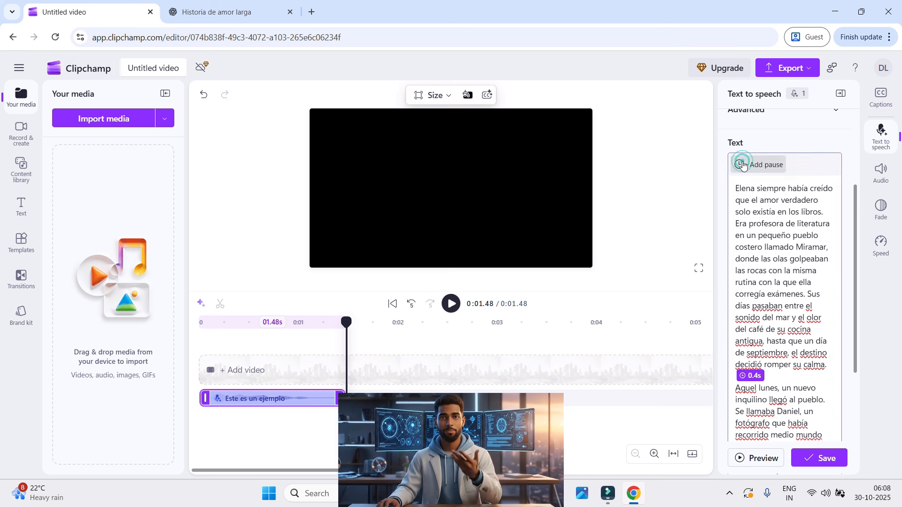
{"action": "left_click", "coordinate": [750, 224]}
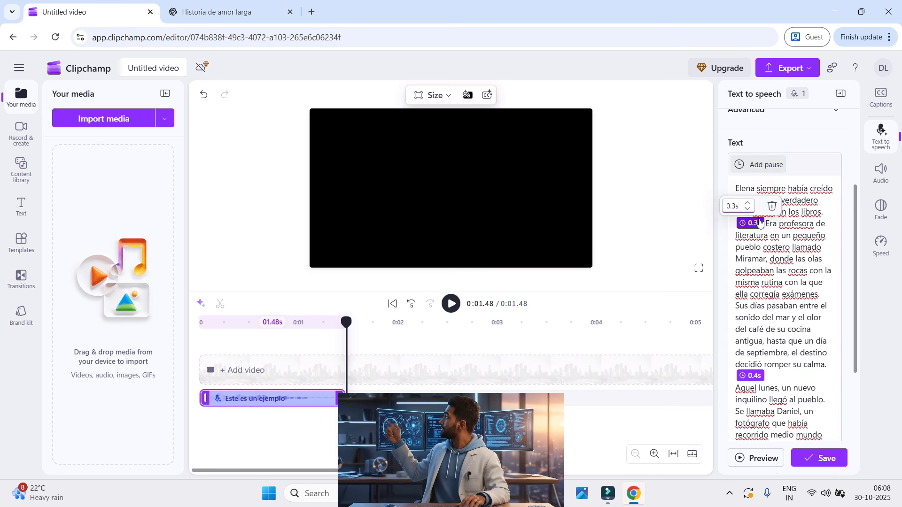
Find Giuseppe Multilingual in the voice list and set it as the speech clip's voice
{"action": "scroll", "coordinate": [843, 281], "scroll_direction": "up", "scroll_amount": 3}
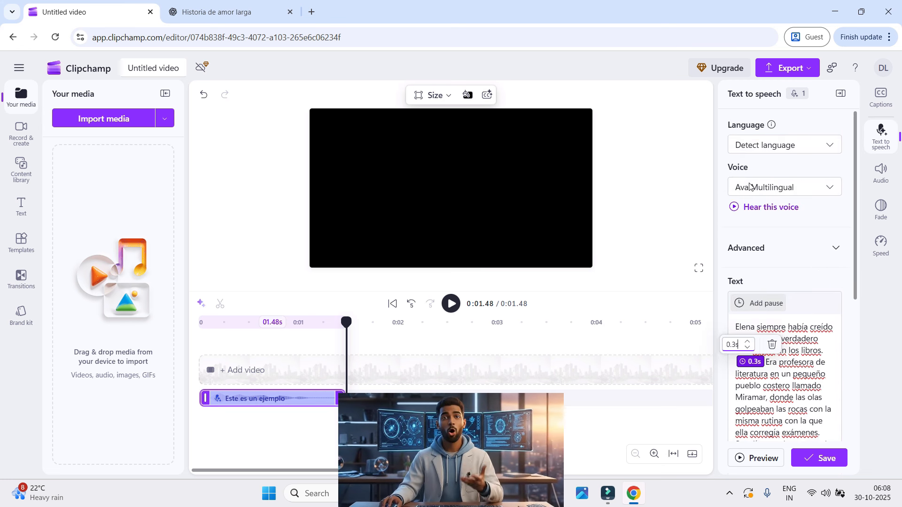
{"action": "left_click", "coordinate": [801, 189]}
{"action": "type", "text": "gu=iu"}
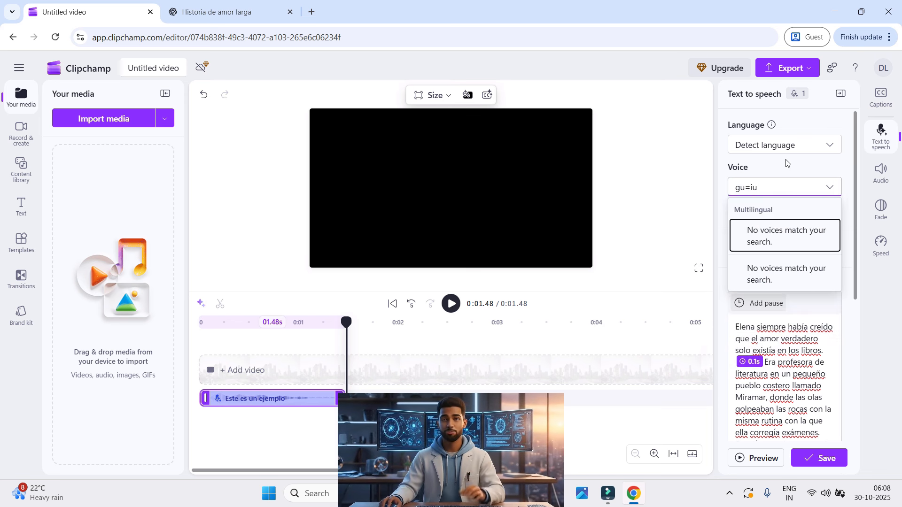
{"action": "key", "text": "BackSpace"}
{"action": "key", "text": "BackSpace"}
{"action": "type", "text": "iu"}
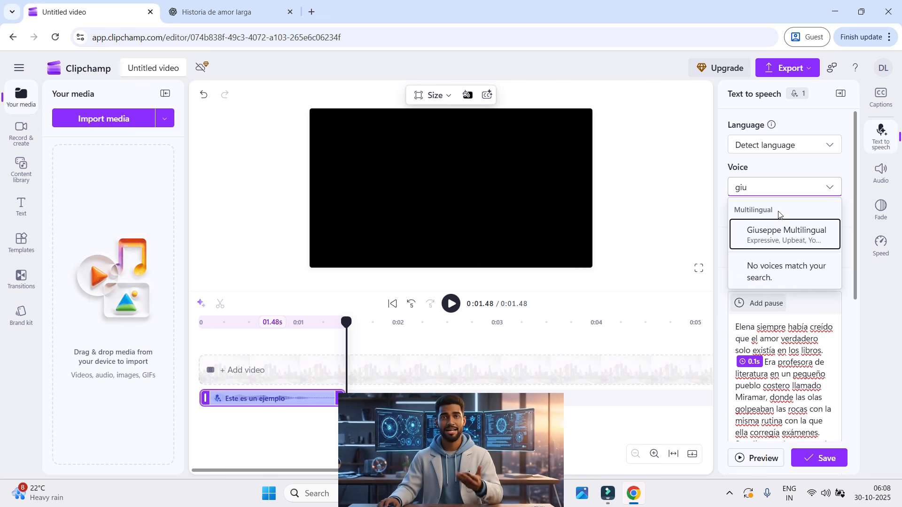
{"action": "left_click", "coordinate": [786, 242]}
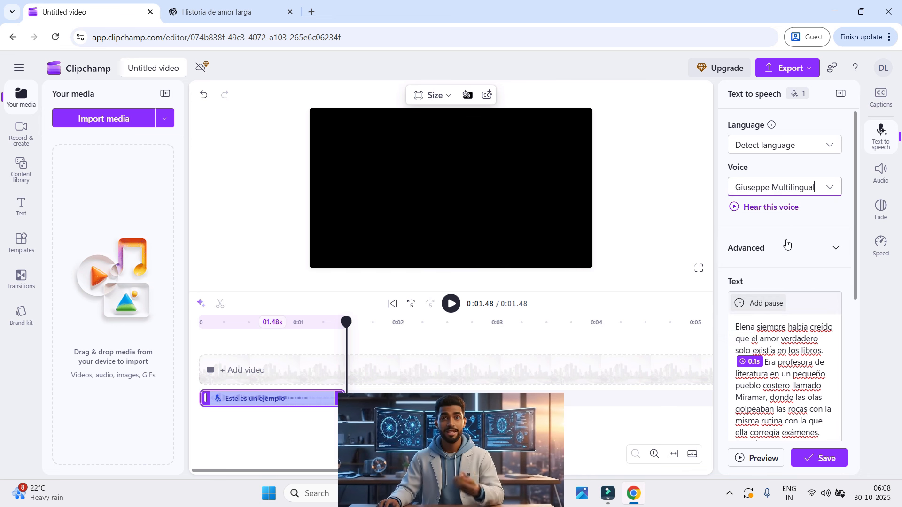
Set the speech clip's voice to Alessio Multilingual and save the story narration to the timeline
{"action": "left_click", "coordinate": [809, 189]}
{"action": "type", "text": "ale"}
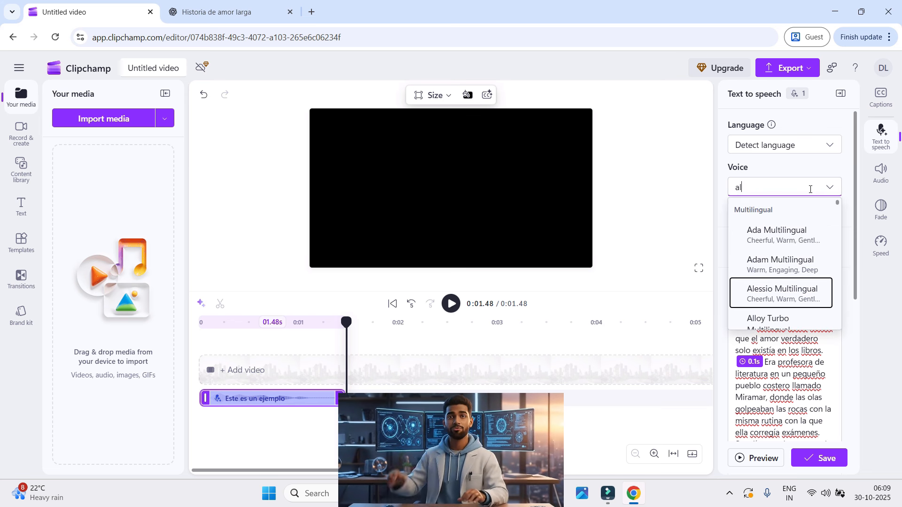
{"action": "left_click", "coordinate": [803, 238]}
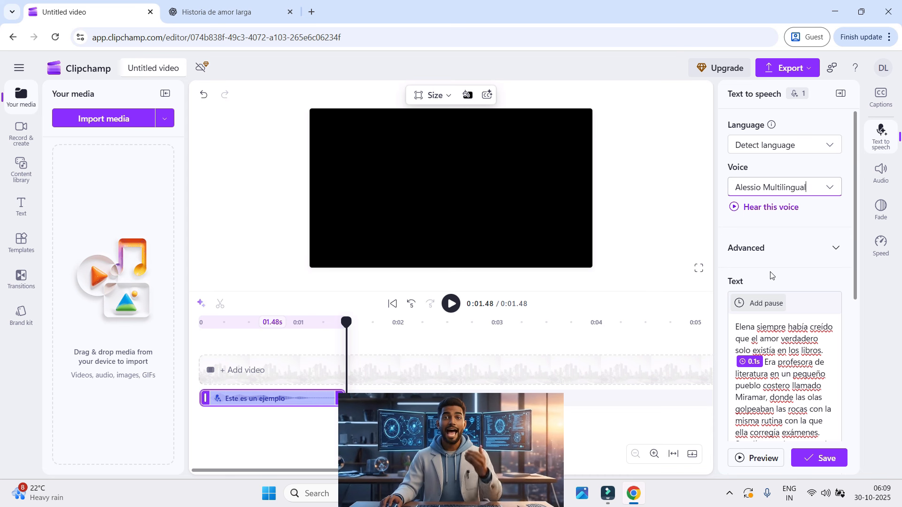
{"action": "left_click", "coordinate": [816, 463]}
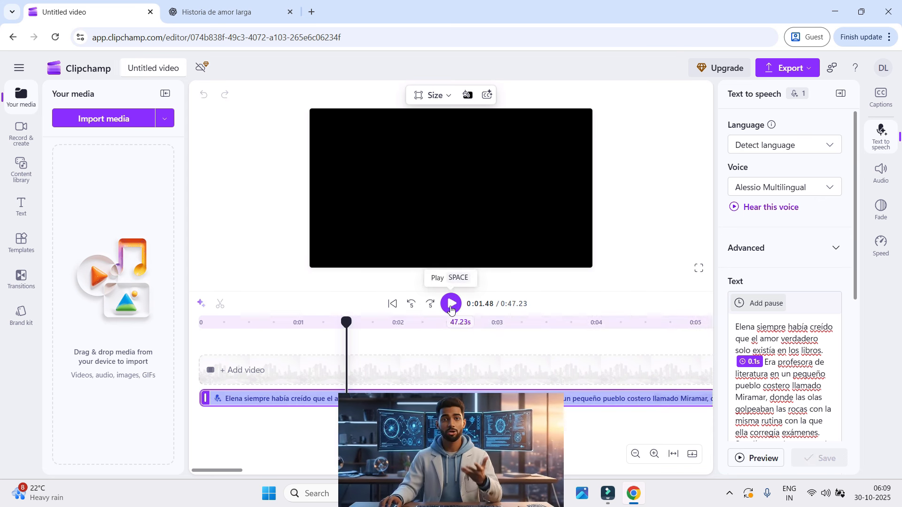
Play the story narration back from the start of the timeline and pause it after listening
{"action": "left_click_drag", "start_coordinate": [346, 322], "coordinate": [137, 299]}
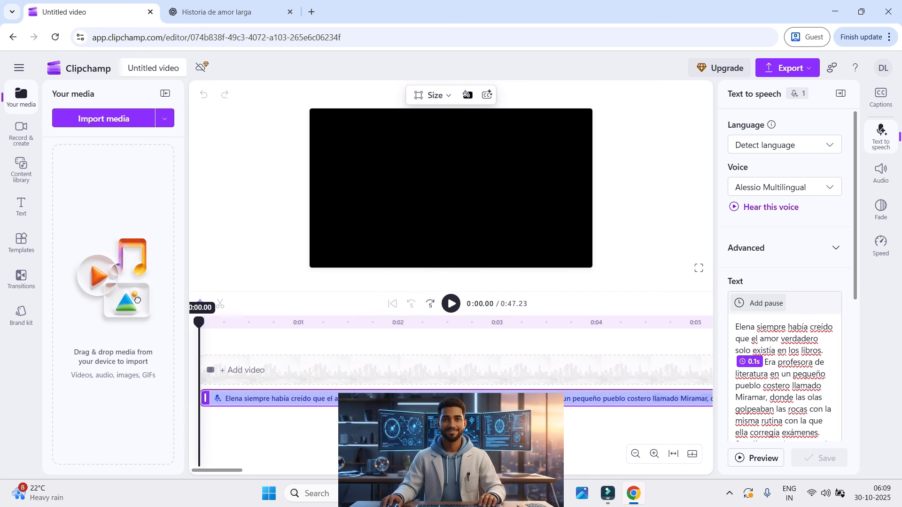
{"action": "left_click", "coordinate": [451, 304]}
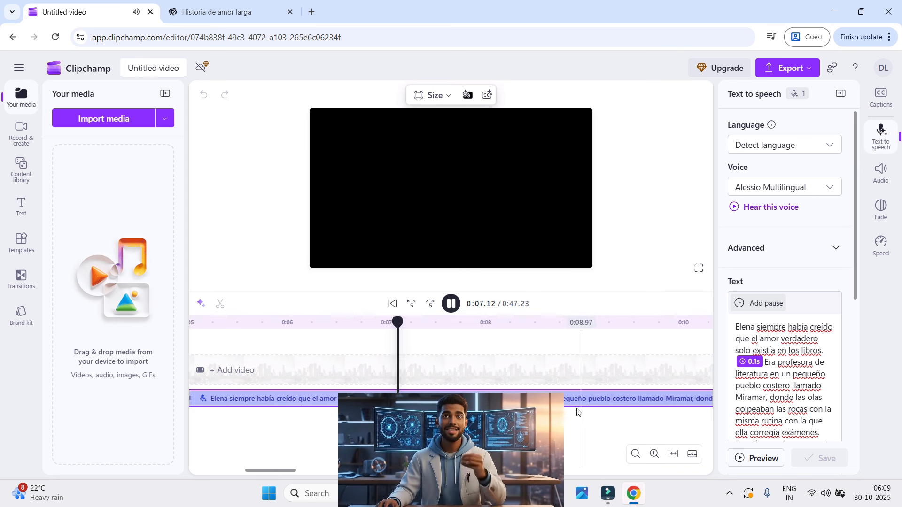
{"action": "left_click", "coordinate": [452, 305]}
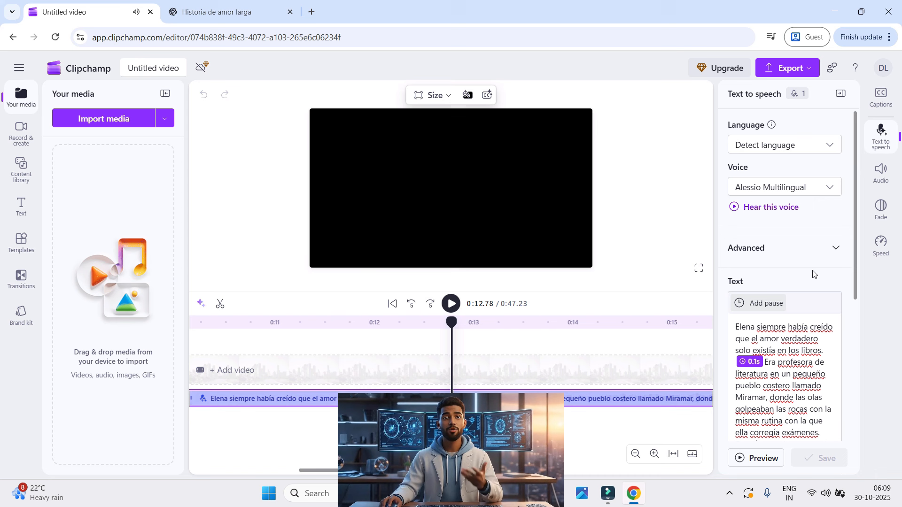
Slow the speech pace to about midway between 0.5x and 1x and save the clip with the Giuseppe Multilingual voice
{"action": "left_click", "coordinate": [837, 248]}
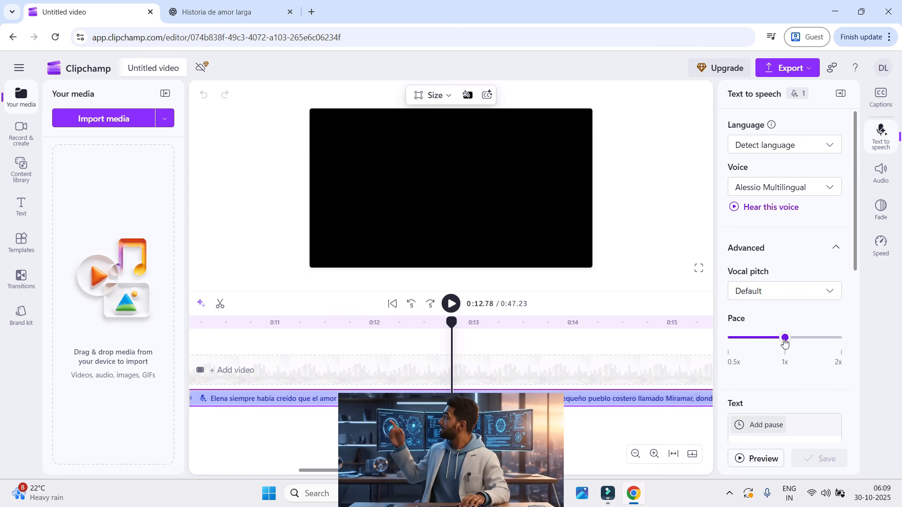
{"action": "left_click_drag", "start_coordinate": [785, 341], "coordinate": [764, 341]}
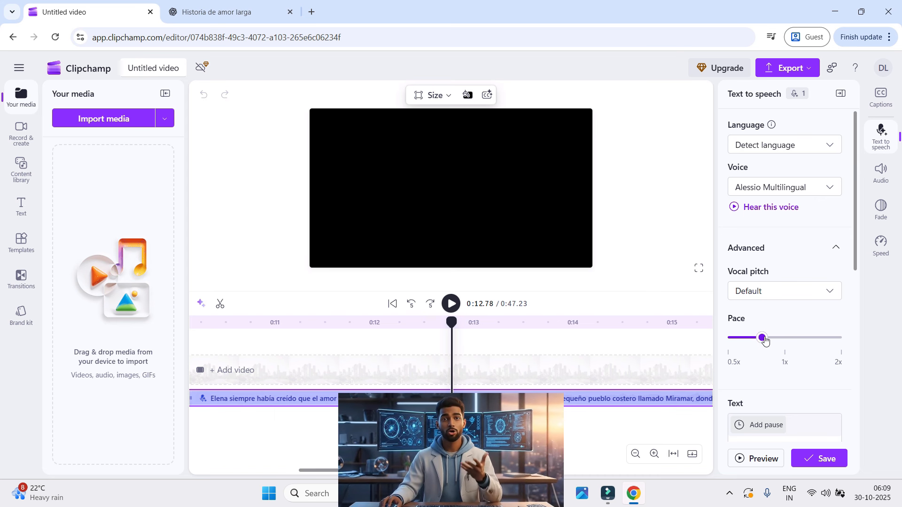
{"action": "left_click", "coordinate": [806, 184]}
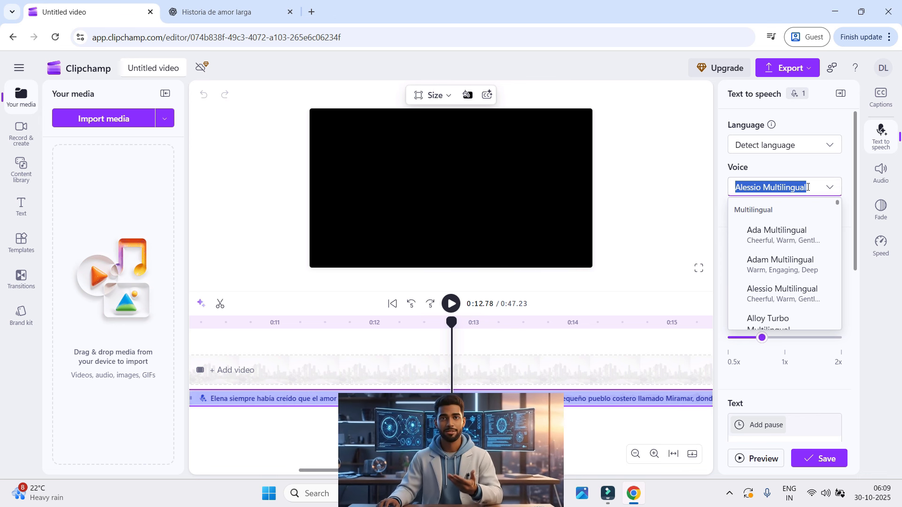
{"action": "type", "text": "giu"}
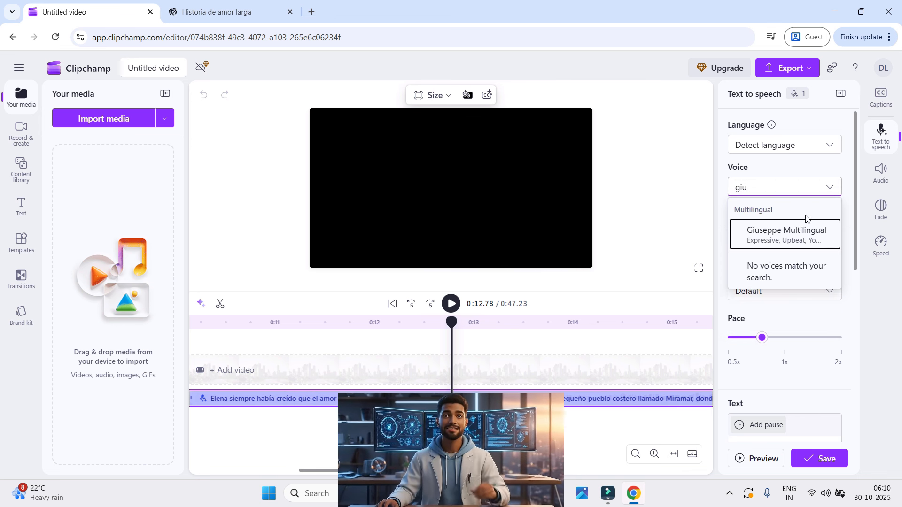
{"action": "left_click", "coordinate": [752, 234]}
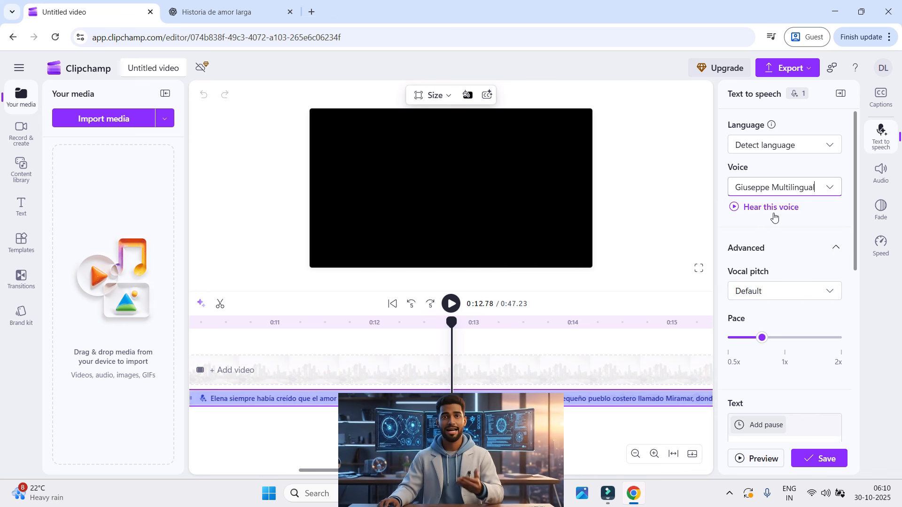
{"action": "left_click", "coordinate": [820, 460]}
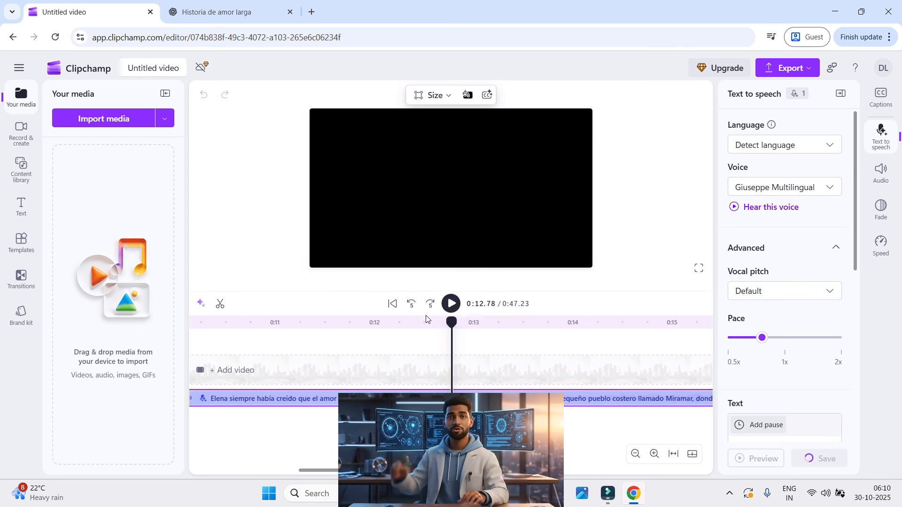
Check the clip's speech text and pace setting, and look through the list of available speech languages
{"action": "scroll", "coordinate": [780, 379], "scroll_direction": "down", "scroll_amount": 5}
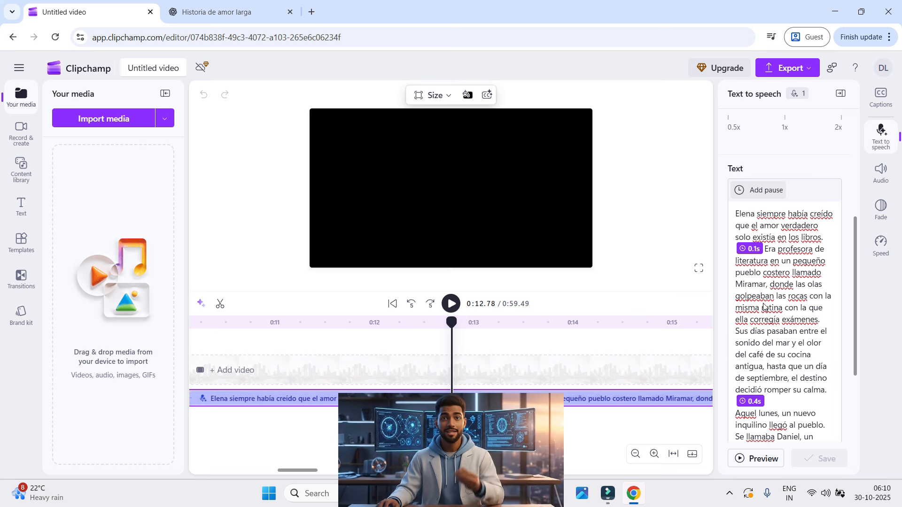
{"action": "scroll", "coordinate": [765, 303], "scroll_direction": "up", "scroll_amount": 3}
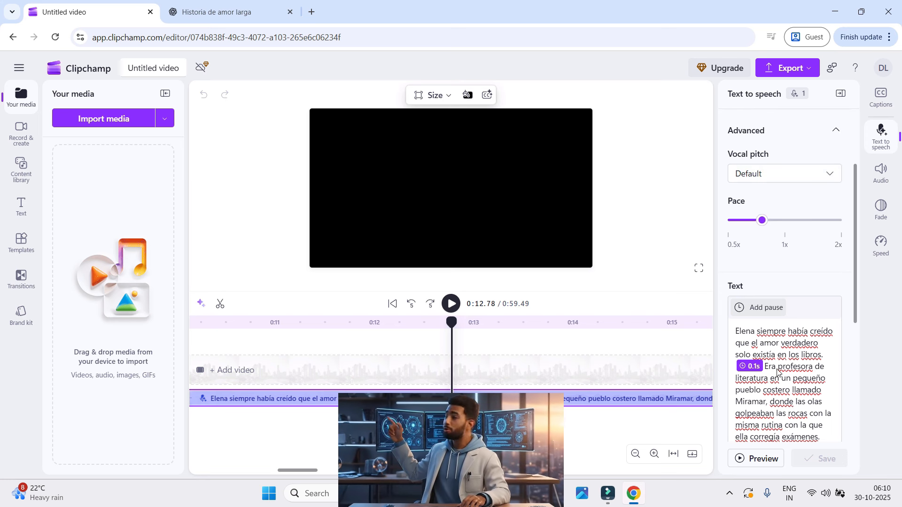
{"action": "scroll", "coordinate": [770, 362], "scroll_direction": "up", "scroll_amount": 3}
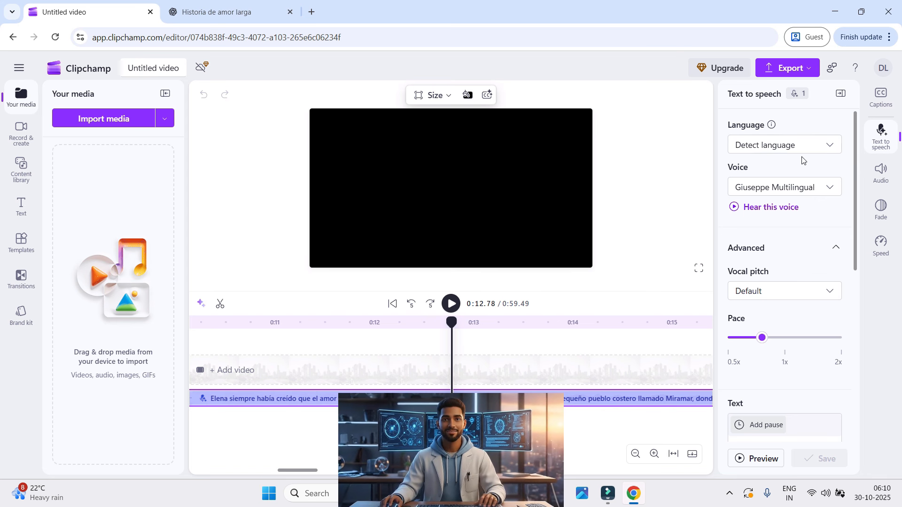
{"action": "left_click", "coordinate": [829, 147]}
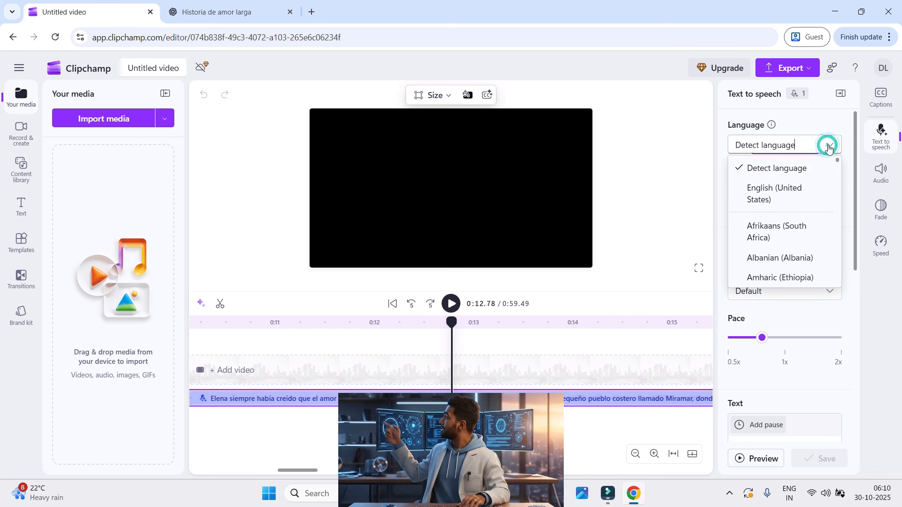
{"action": "scroll", "coordinate": [808, 199], "scroll_direction": "down", "scroll_amount": 10}
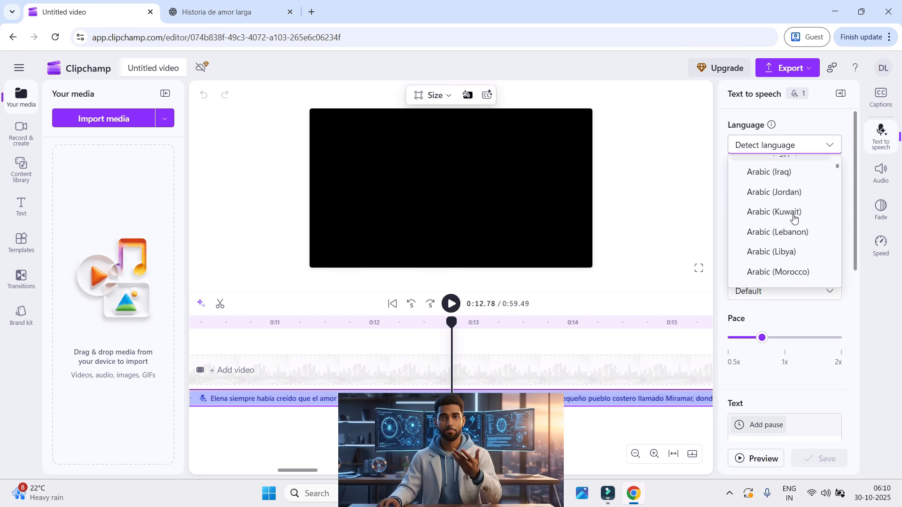
{"action": "scroll", "coordinate": [795, 204], "scroll_direction": "down", "scroll_amount": 10}
{"action": "left_click", "coordinate": [832, 145]}
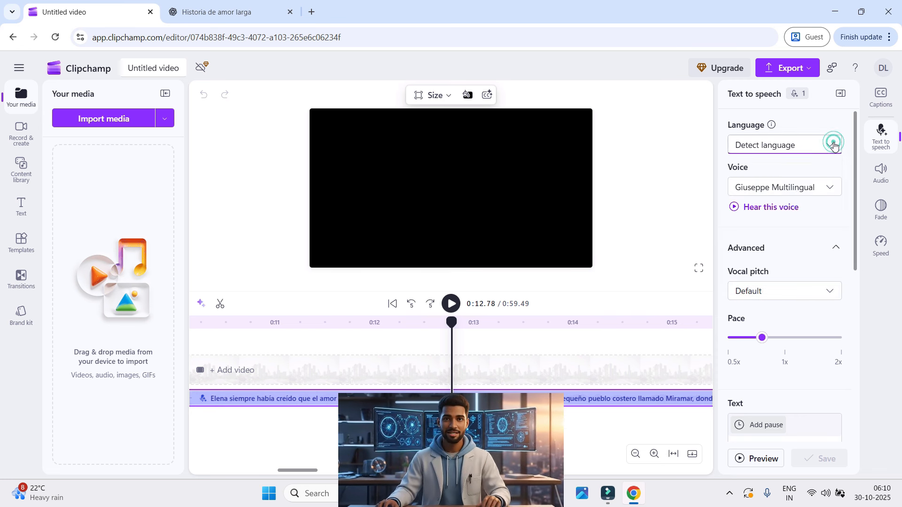
Play the slowed Giuseppe Multilingual narration from about 8.5 seconds and pause it at about 20 seconds
{"action": "scroll", "coordinate": [798, 245], "scroll_direction": "down", "scroll_amount": 3}
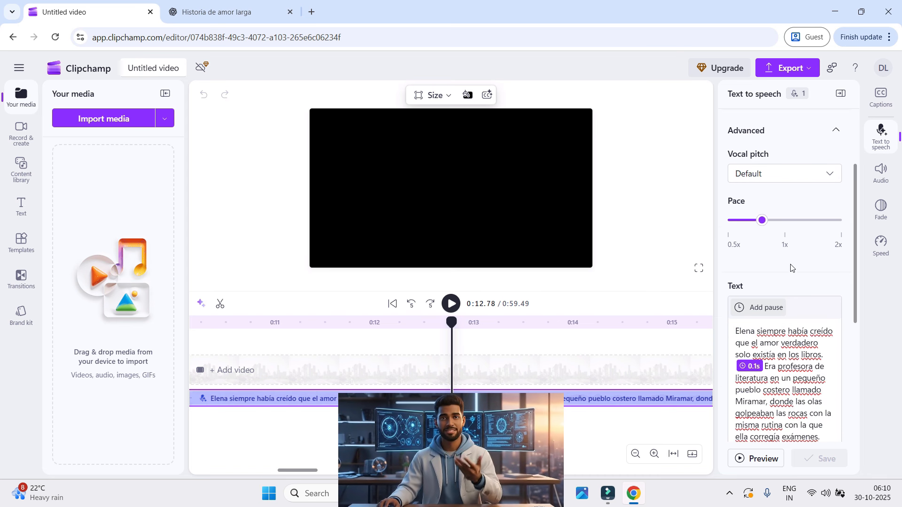
{"action": "left_click_drag", "start_coordinate": [448, 340], "coordinate": [102, 363]}
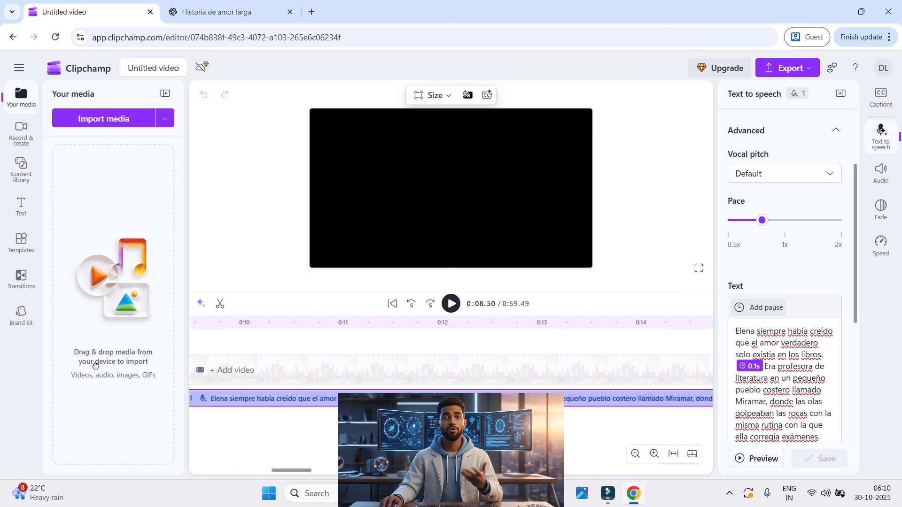
{"action": "left_click", "coordinate": [450, 304]}
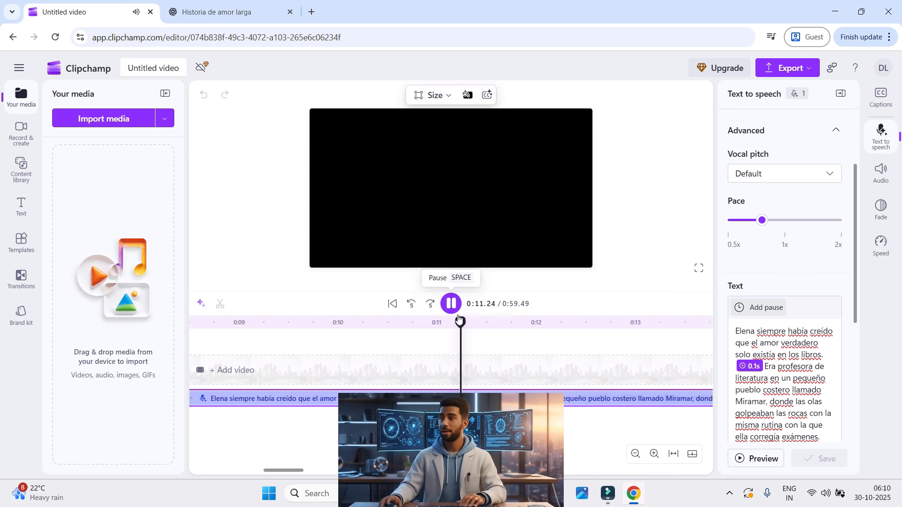
{"action": "scroll", "coordinate": [801, 241], "scroll_direction": "up", "scroll_amount": 3}
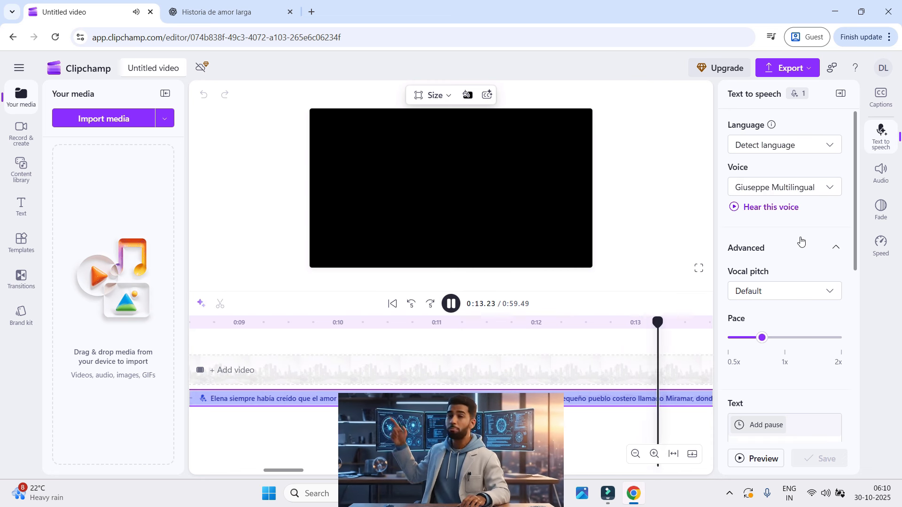
{"action": "scroll", "coordinate": [539, 381], "scroll_direction": "down", "scroll_amount": 3}
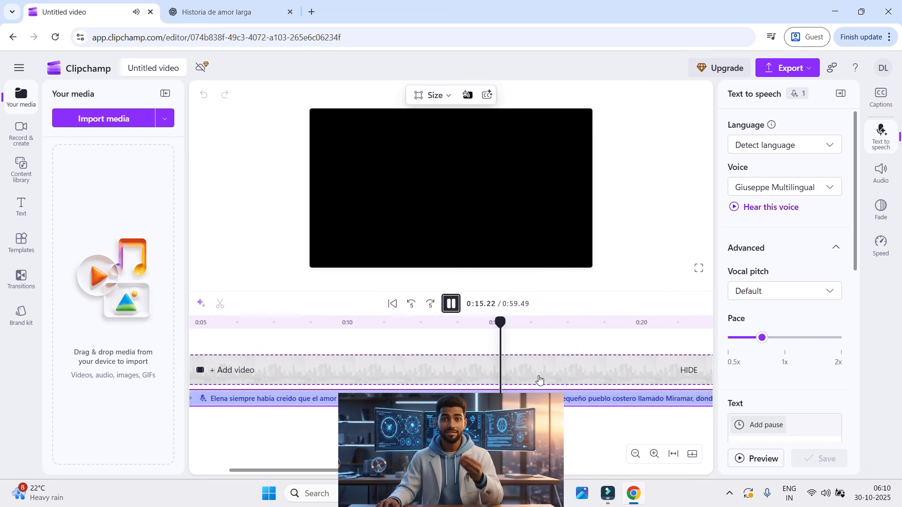
{"action": "scroll", "coordinate": [540, 378], "scroll_direction": "down", "scroll_amount": 4}
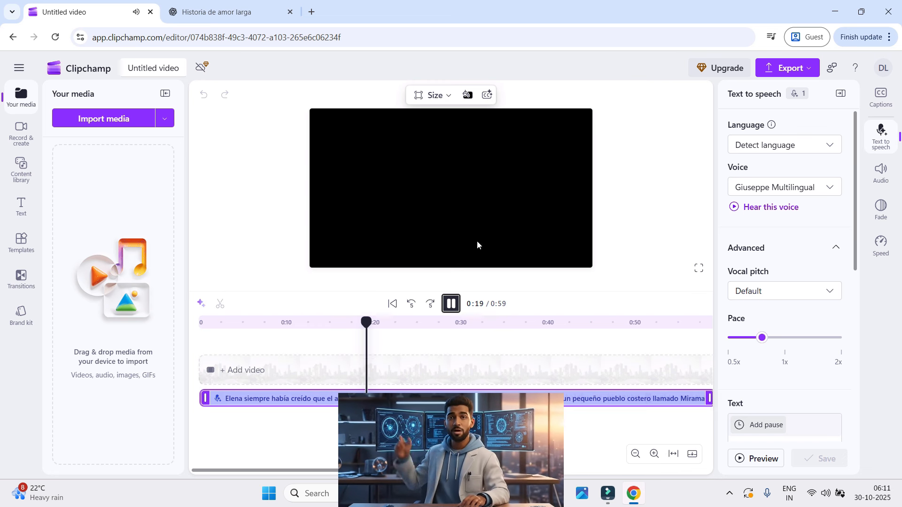
{"action": "left_click", "coordinate": [451, 304]}
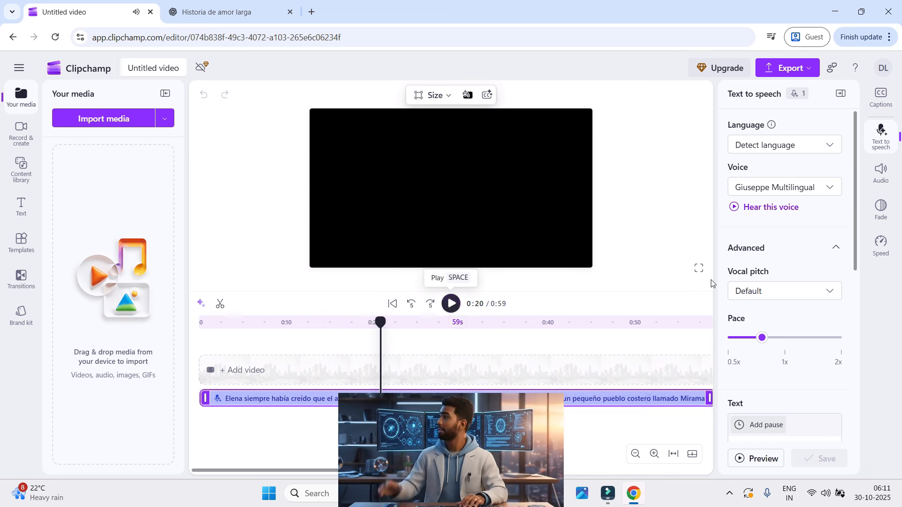
Try a slightly faster speech pace just below 1x and check the voice and language lists without changing either selection
{"action": "mouse_move", "coordinate": [762, 343]}
{"action": "left_mouse_down"}
{"action": "mouse_move", "coordinate": [784, 342]}
{"action": "mouse_move", "coordinate": [775, 339]}
{"action": "left_mouse_up"}
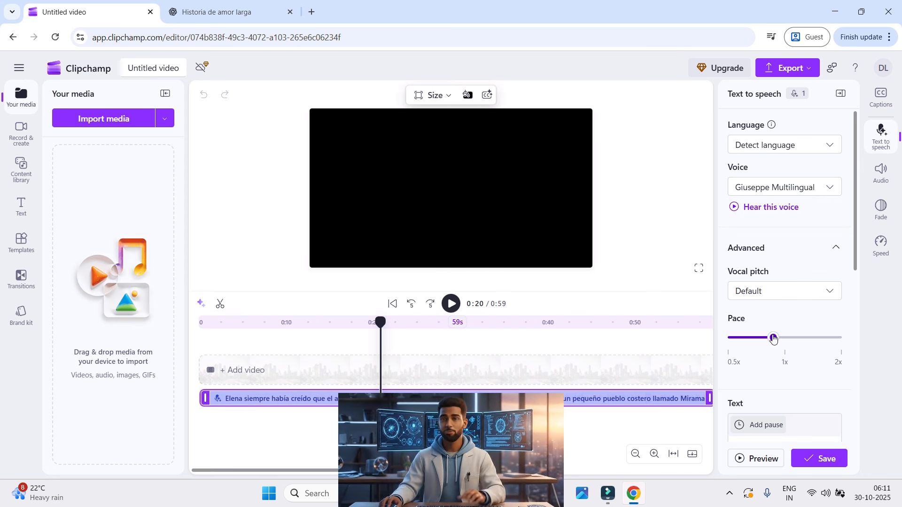
{"action": "left_click", "coordinate": [831, 188]}
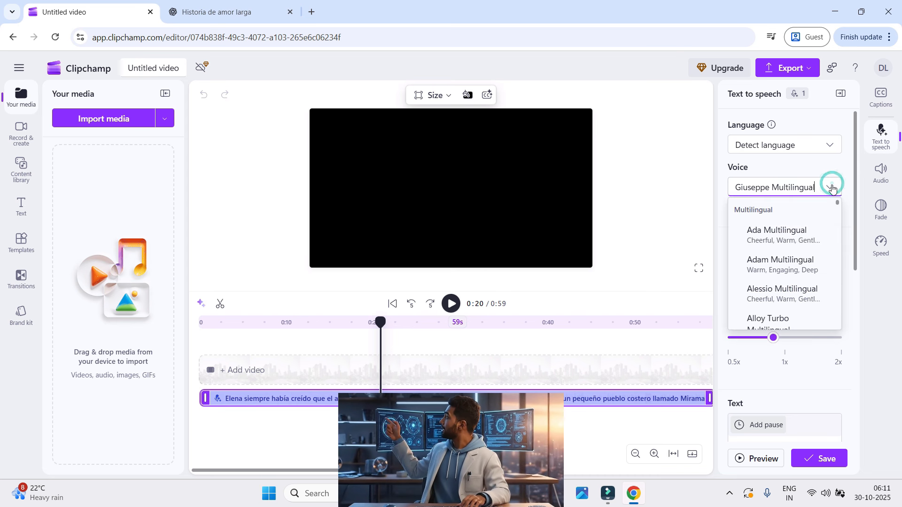
{"action": "left_click", "coordinate": [835, 144]}
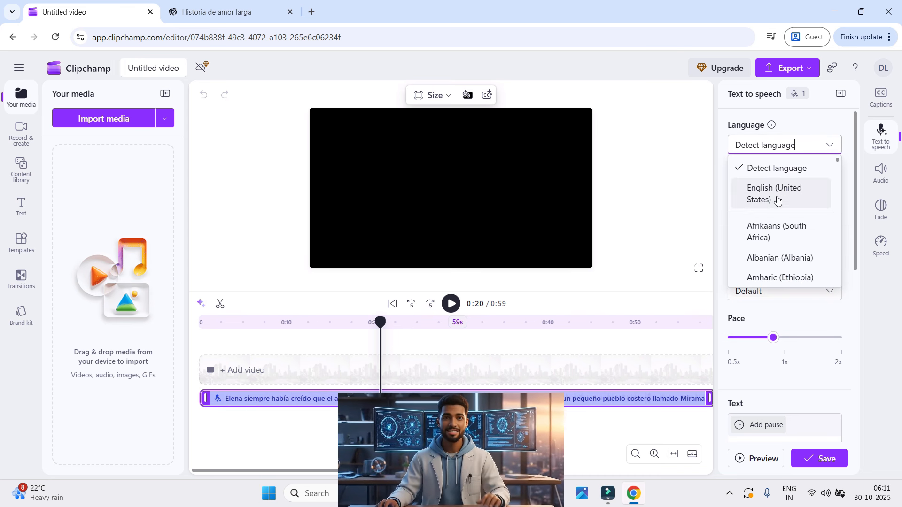
{"action": "left_click", "coordinate": [829, 145]}
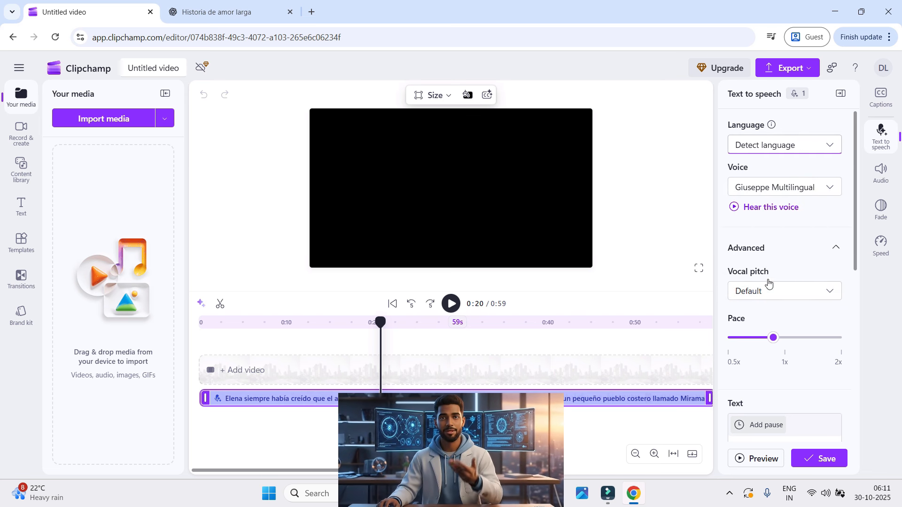
{"action": "scroll", "coordinate": [708, 380], "scroll_direction": "down", "scroll_amount": 1}
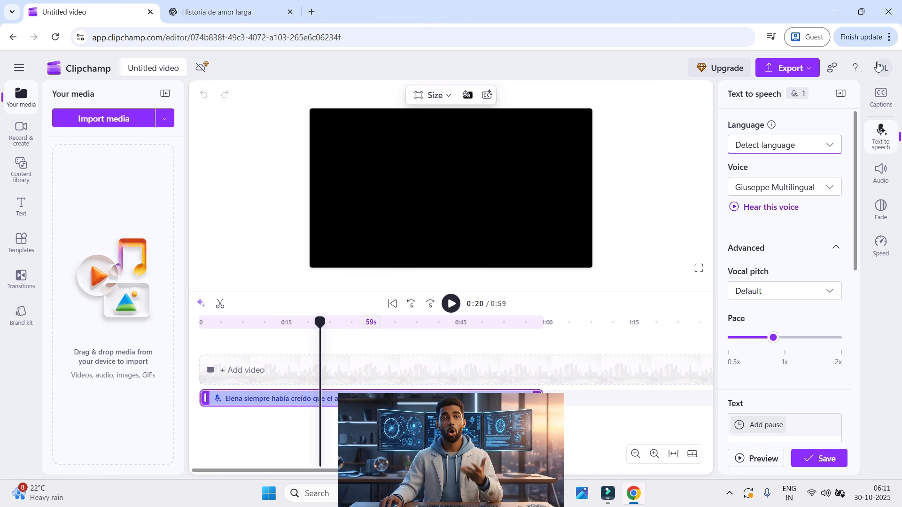
Export the project as audio only and save it to Downloads as "Untitled video - Made with Clipchamp.m4a"
{"action": "left_click", "coordinate": [808, 71]}
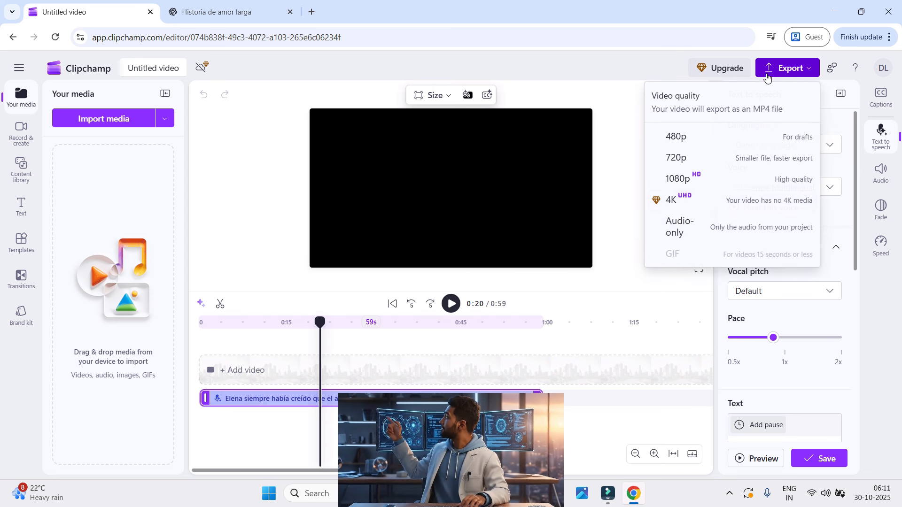
{"action": "left_click", "coordinate": [688, 233]}
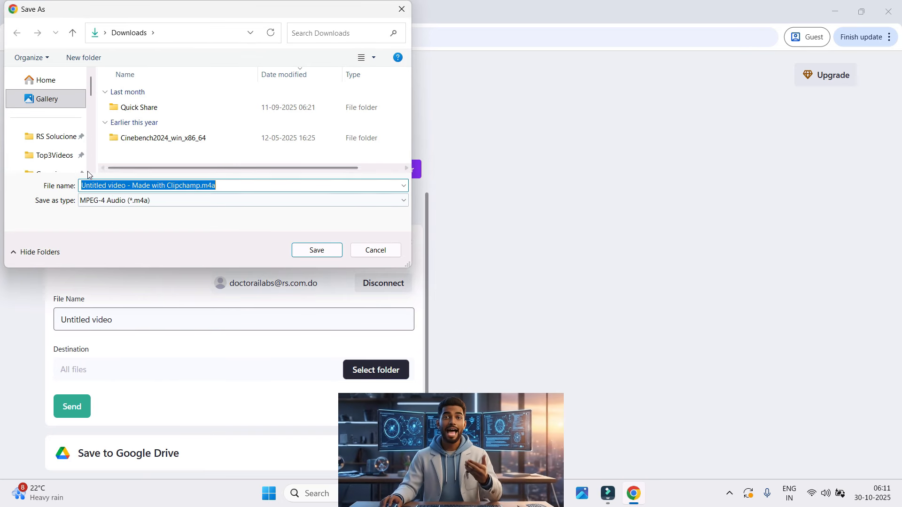
{"action": "left_click", "coordinate": [316, 250]}
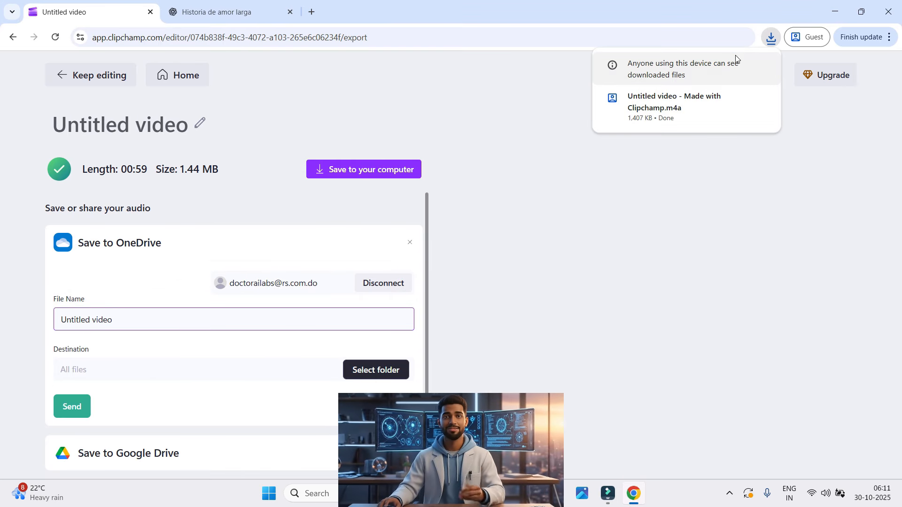
Listen to the downloaded narration in Media Player, minimise the player and return to editing the project
{"action": "left_click", "coordinate": [685, 105]}
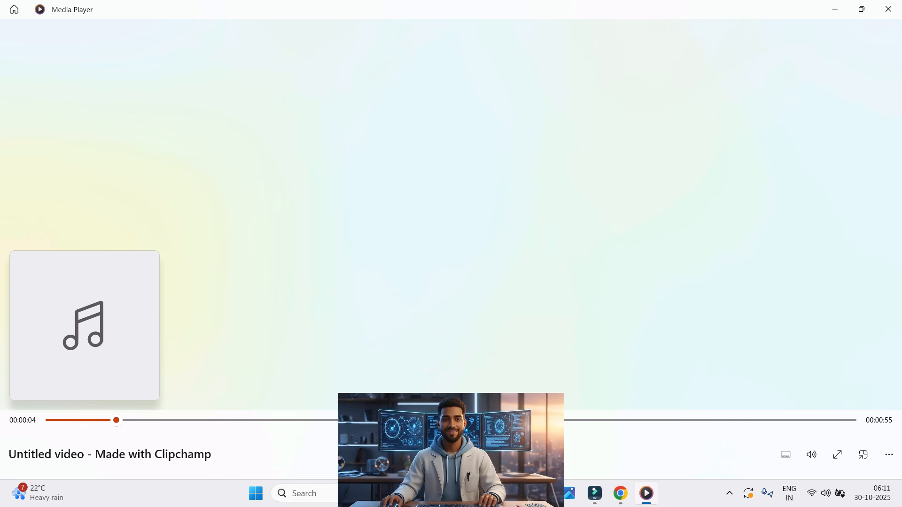
{"action": "left_click", "coordinate": [837, 10]}
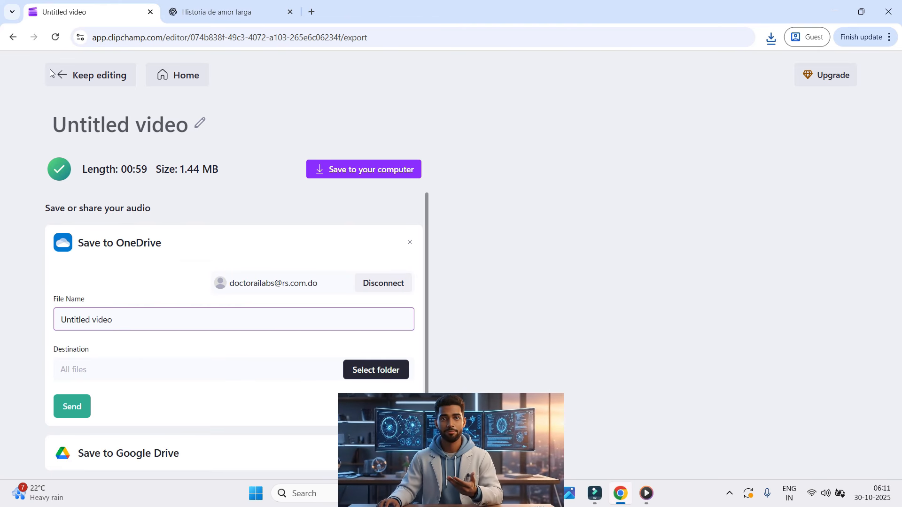
{"action": "left_click", "coordinate": [79, 84]}
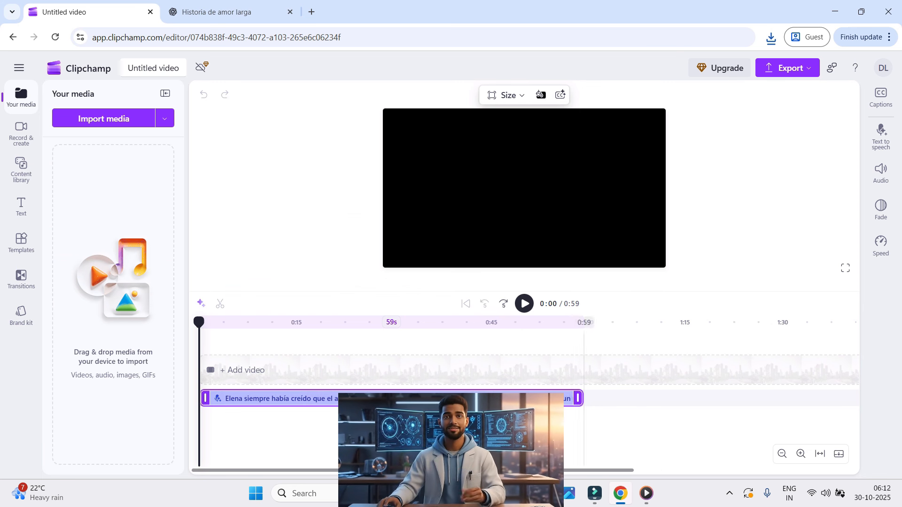
Open the clip's text-to-speech settings and read through the story text and its pauses to the end
{"action": "left_click", "coordinate": [884, 142]}
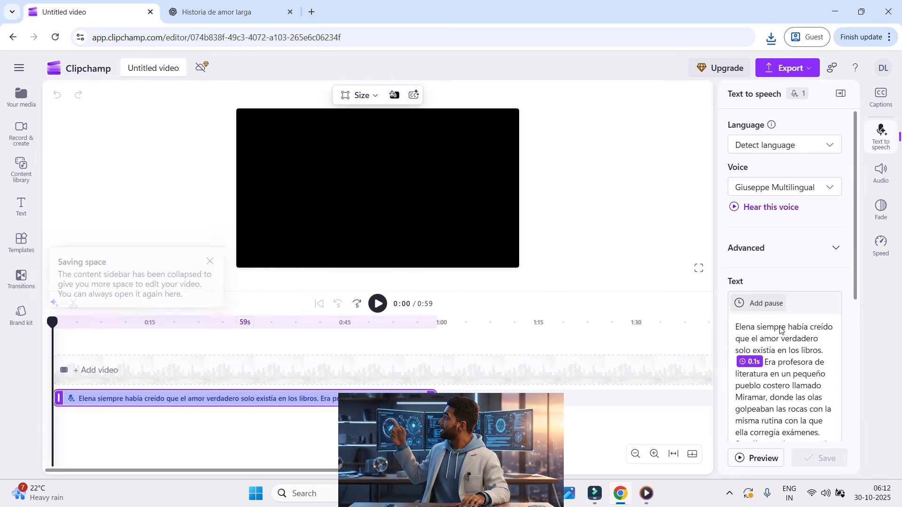
{"action": "left_click", "coordinate": [750, 331]}
{"action": "left_click_drag", "start_coordinate": [758, 332], "coordinate": [736, 129]}
{"action": "scroll", "coordinate": [806, 395], "scroll_direction": "down", "scroll_amount": 1}
{"action": "scroll", "coordinate": [807, 395], "scroll_direction": "down", "scroll_amount": 5}
{"action": "scroll", "coordinate": [762, 216], "scroll_direction": "up", "scroll_amount": 4}
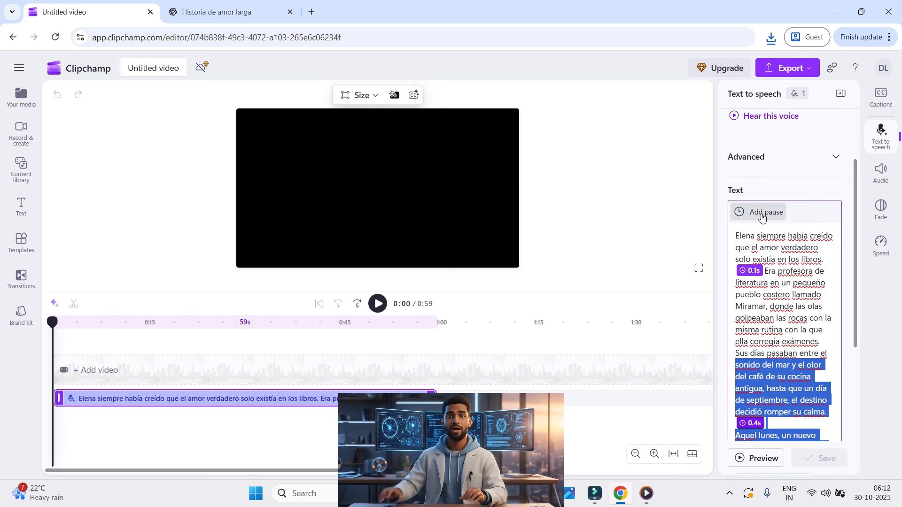
{"action": "left_click_drag", "start_coordinate": [738, 235], "coordinate": [736, 272]}
{"action": "scroll", "coordinate": [802, 394], "scroll_direction": "down", "scroll_amount": 4}
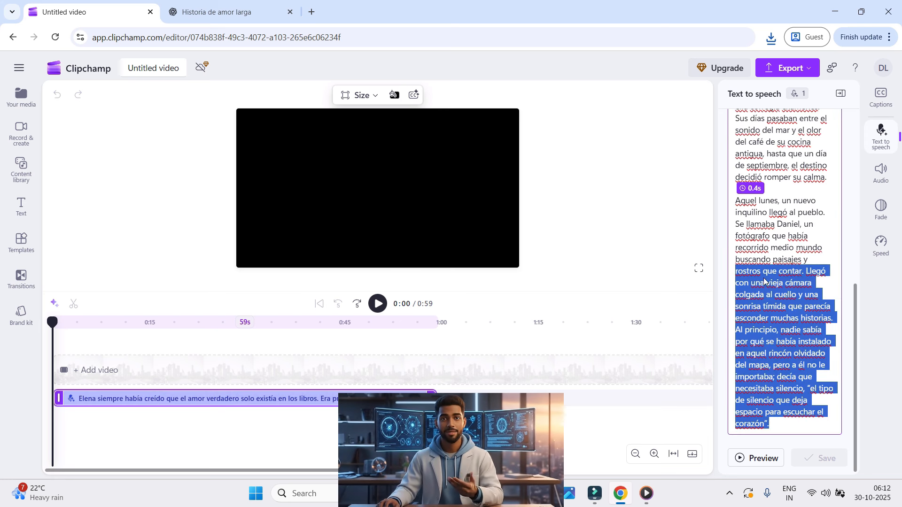
{"action": "scroll", "coordinate": [774, 292], "scroll_direction": "up", "scroll_amount": 3}
{"action": "scroll", "coordinate": [774, 292], "scroll_direction": "up", "scroll_amount": 3}
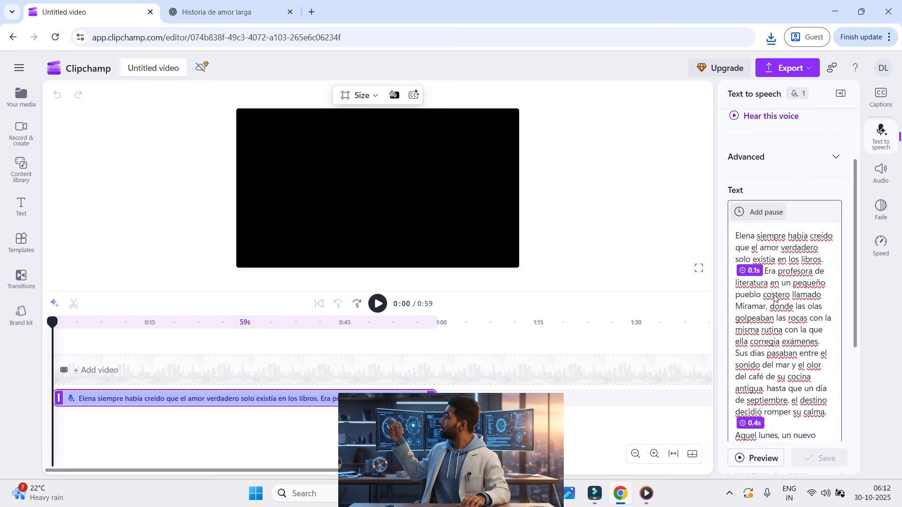
Highlight the story text from the opening sentence through "Aquel lunes," and look over the export quality options
{"action": "left_click_drag", "start_coordinate": [742, 236], "coordinate": [782, 436]}
{"action": "scroll", "coordinate": [793, 406], "scroll_direction": "down", "scroll_amount": 3}
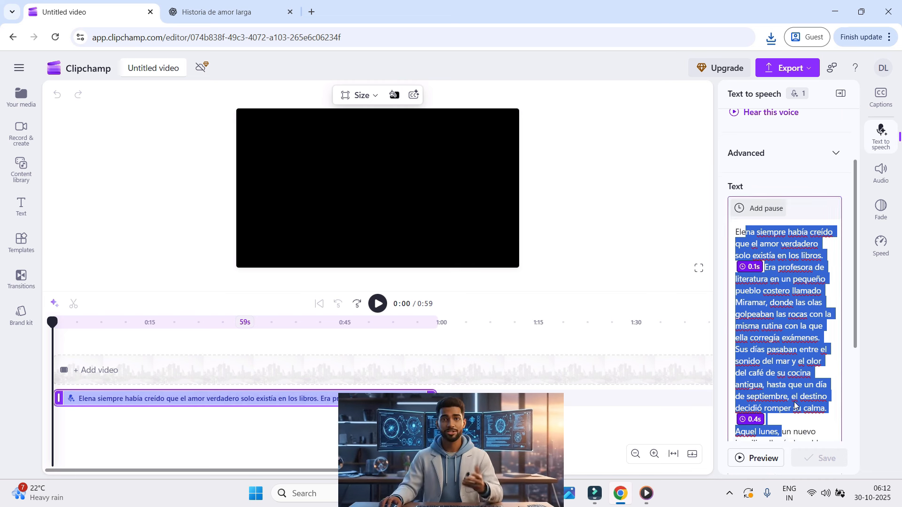
{"action": "scroll", "coordinate": [788, 394], "scroll_direction": "down", "scroll_amount": 1}
{"action": "scroll", "coordinate": [786, 366], "scroll_direction": "up", "scroll_amount": 6}
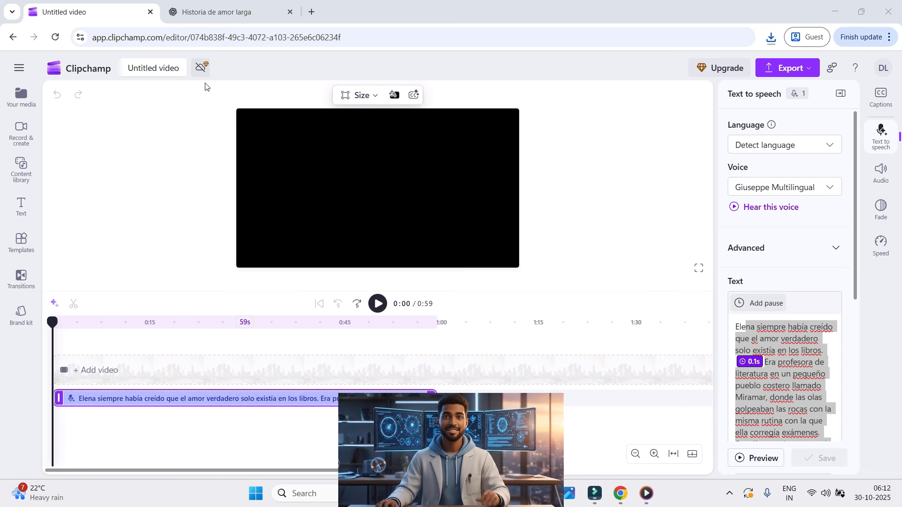
{"action": "left_click", "coordinate": [784, 71]}
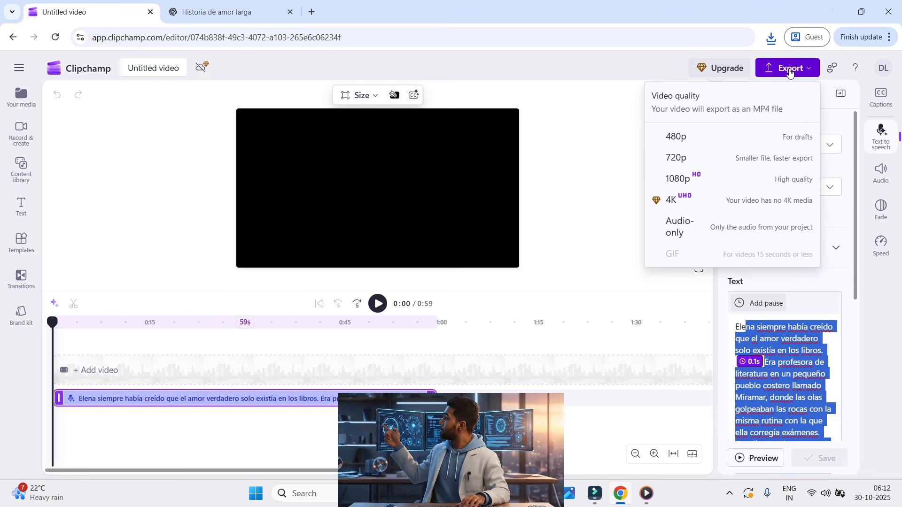
{"action": "left_click", "coordinate": [785, 70]}
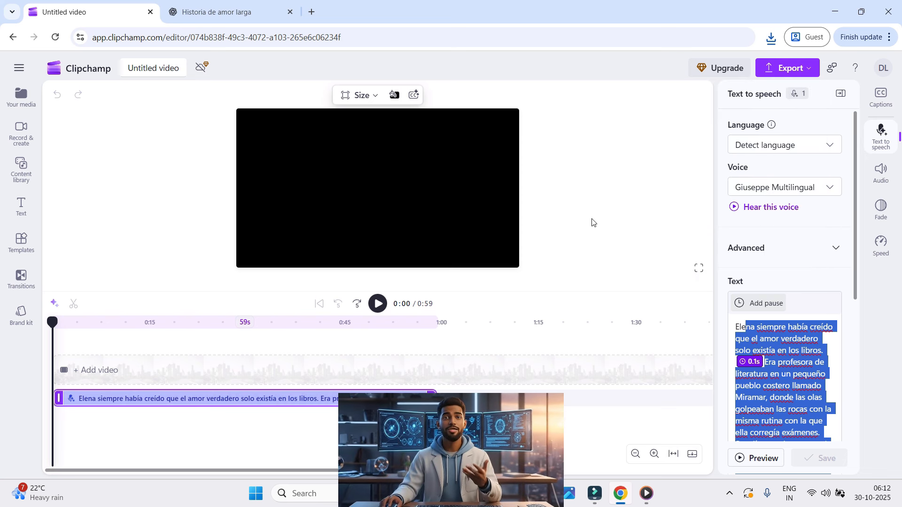